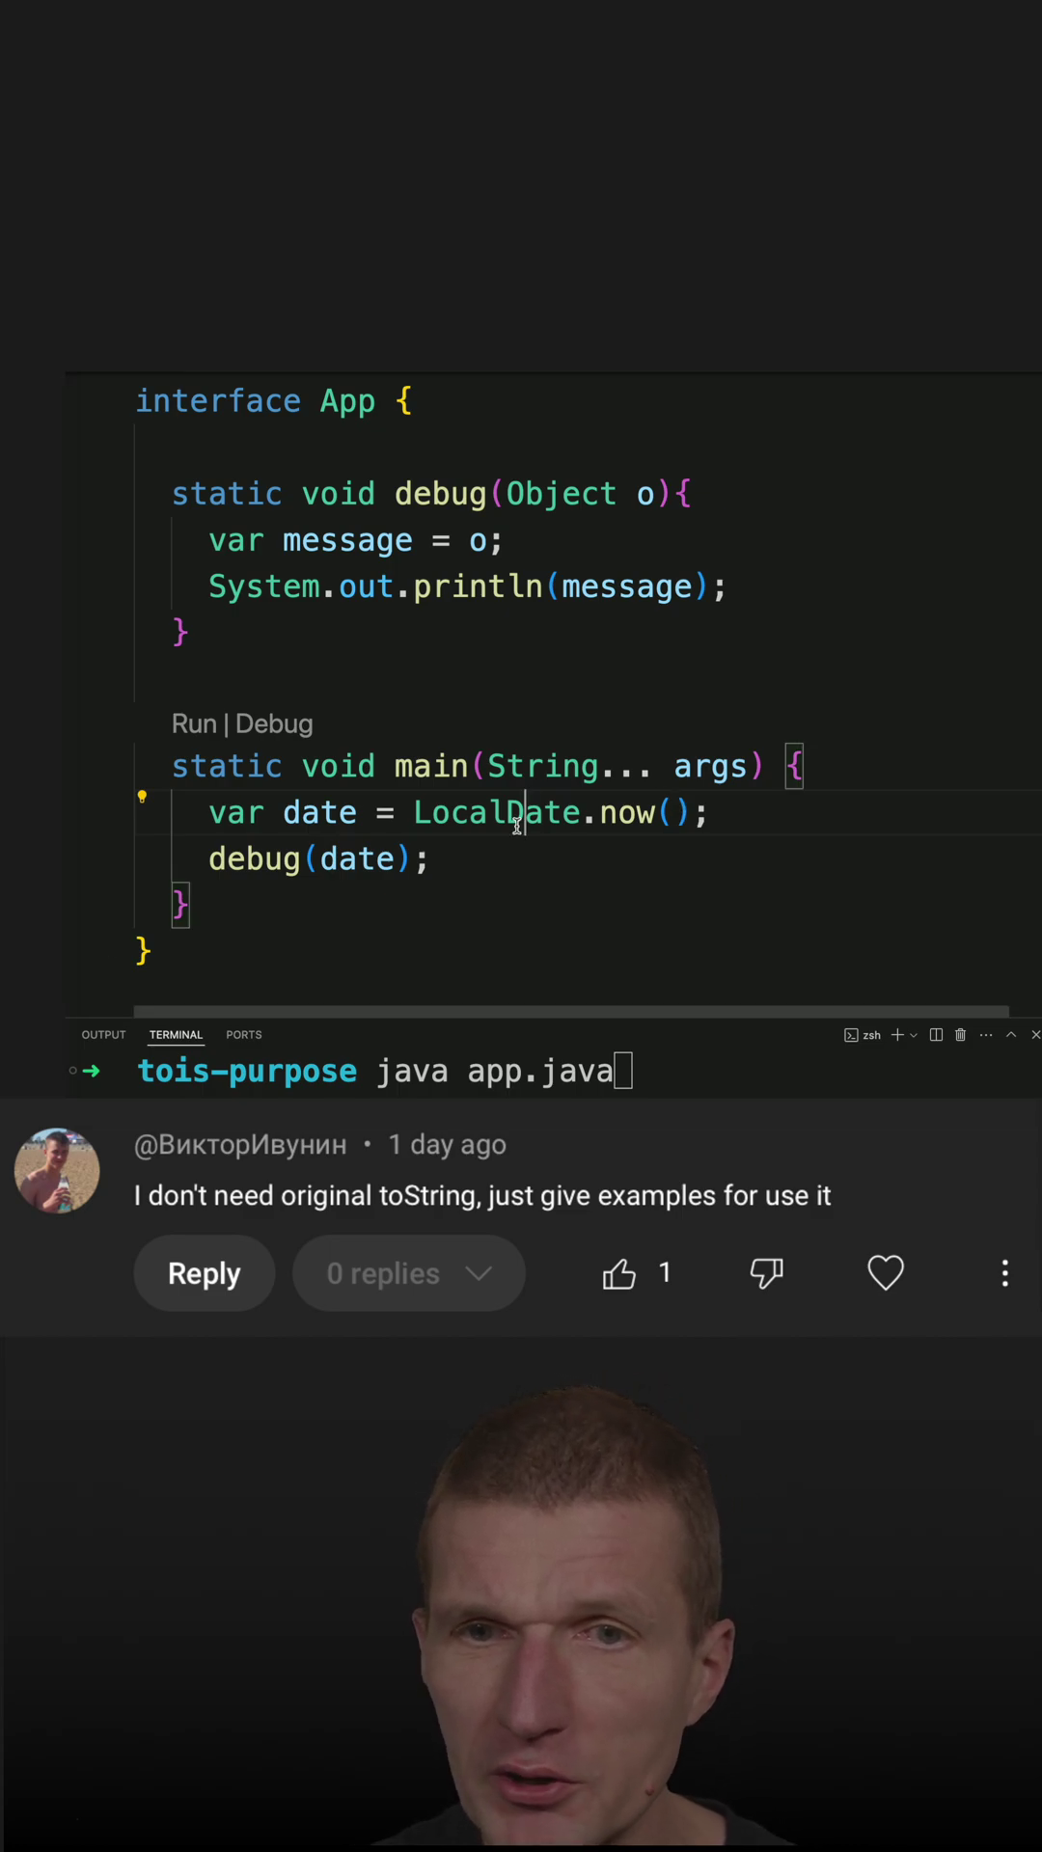
- Review the date variable, the debug(date) call in main, and the debug method
{"action": "left_click", "coordinate": [375, 813]}
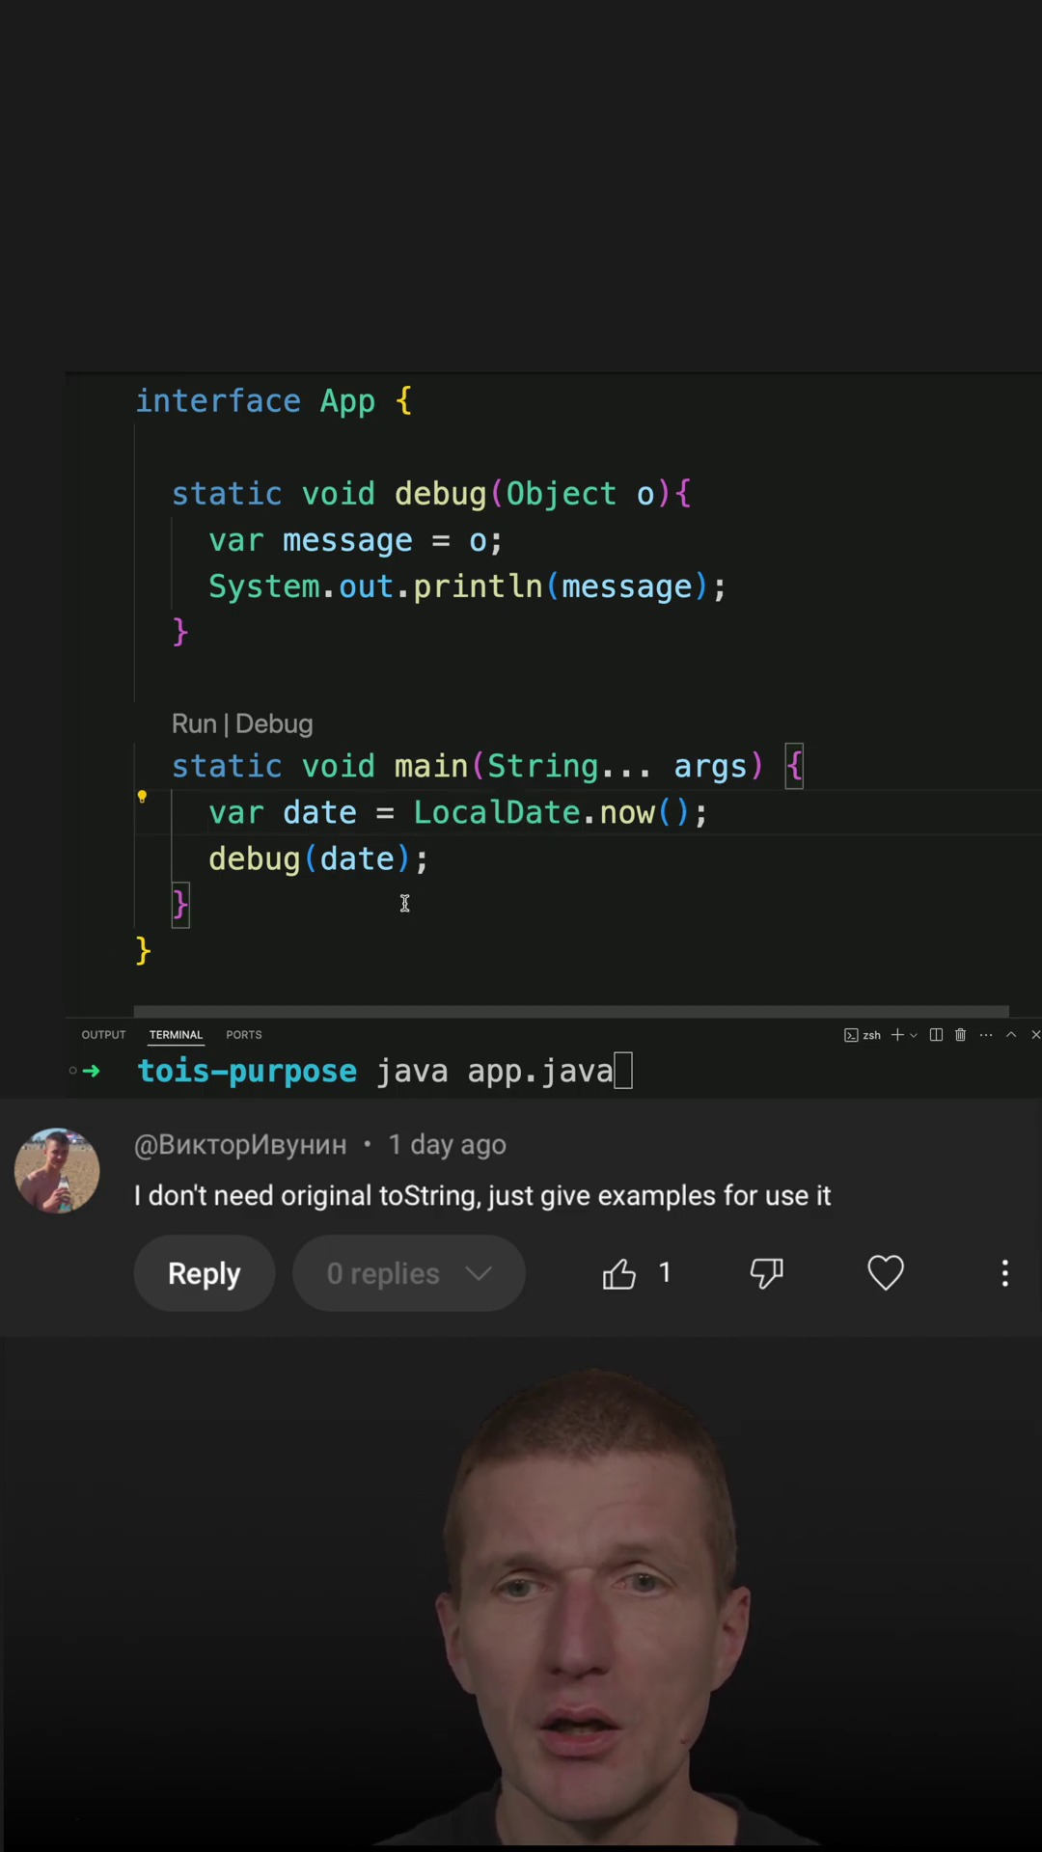
{"action": "left_click", "coordinate": [246, 859]}
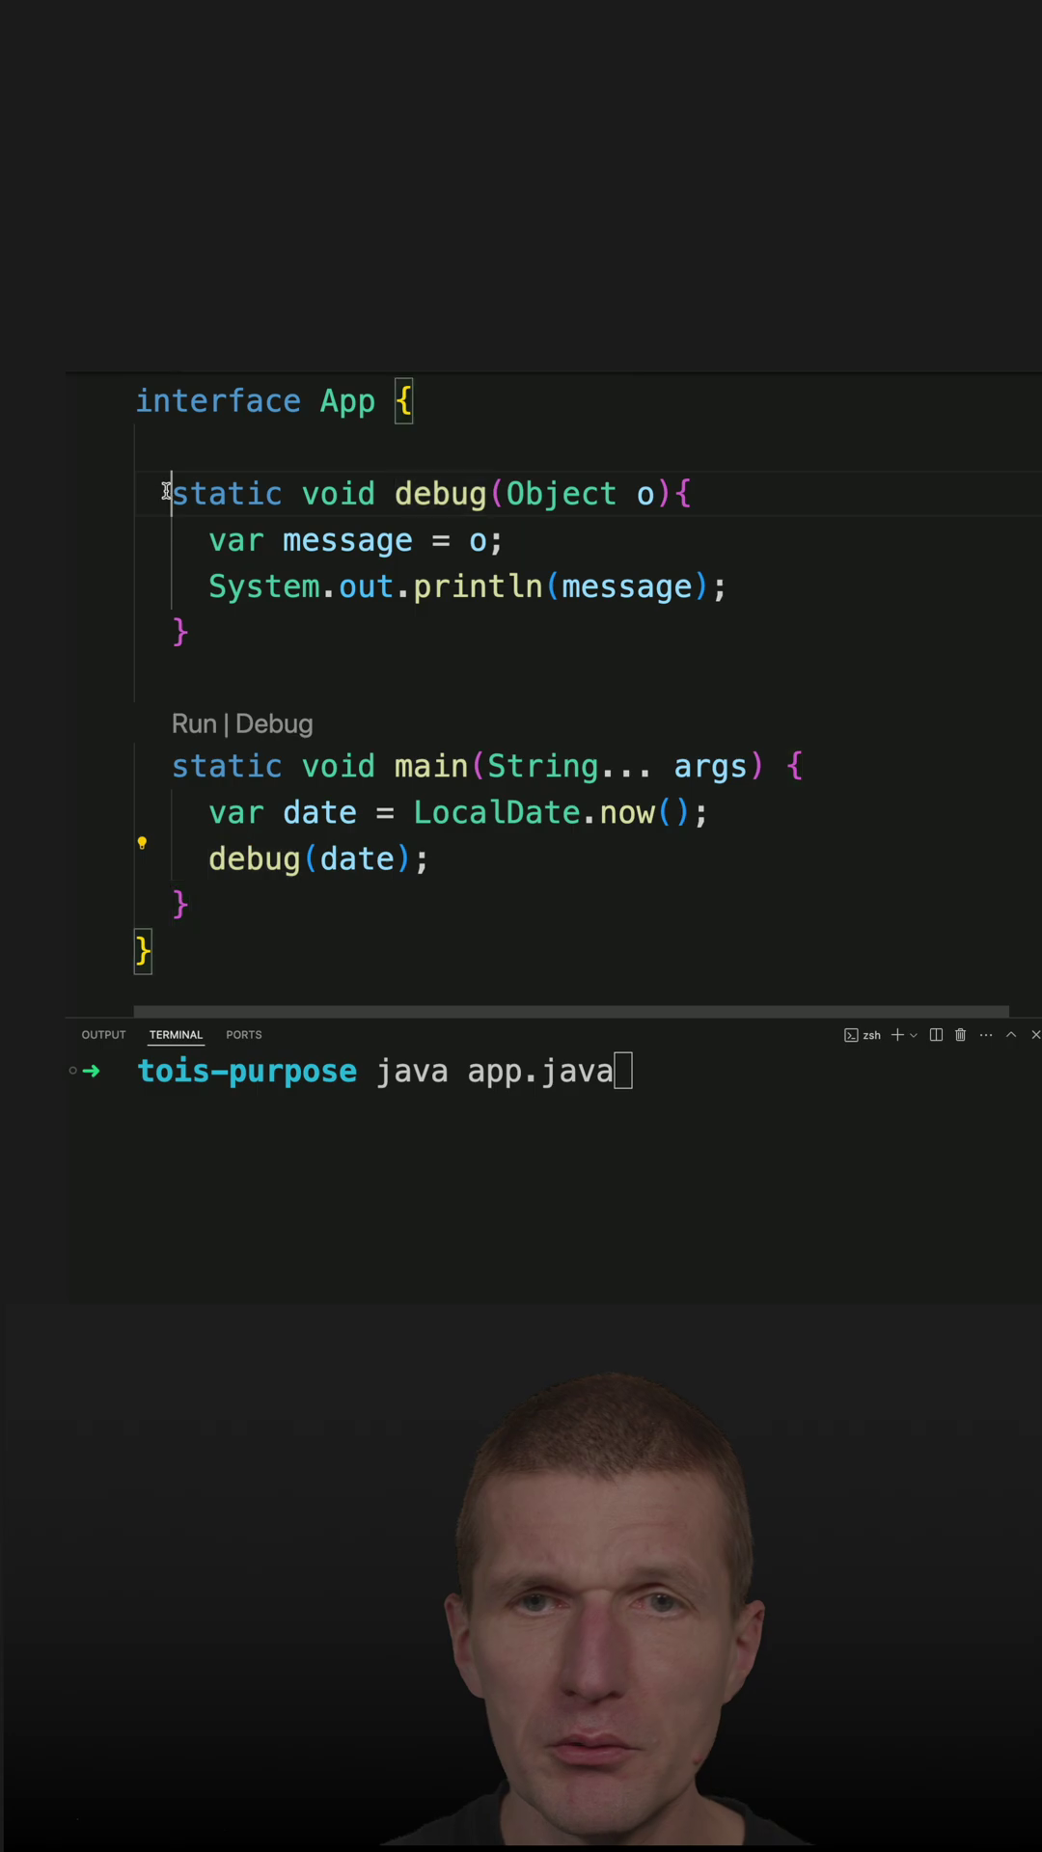
{"action": "left_click_drag", "start_coordinate": [167, 491], "coordinate": [251, 642]}
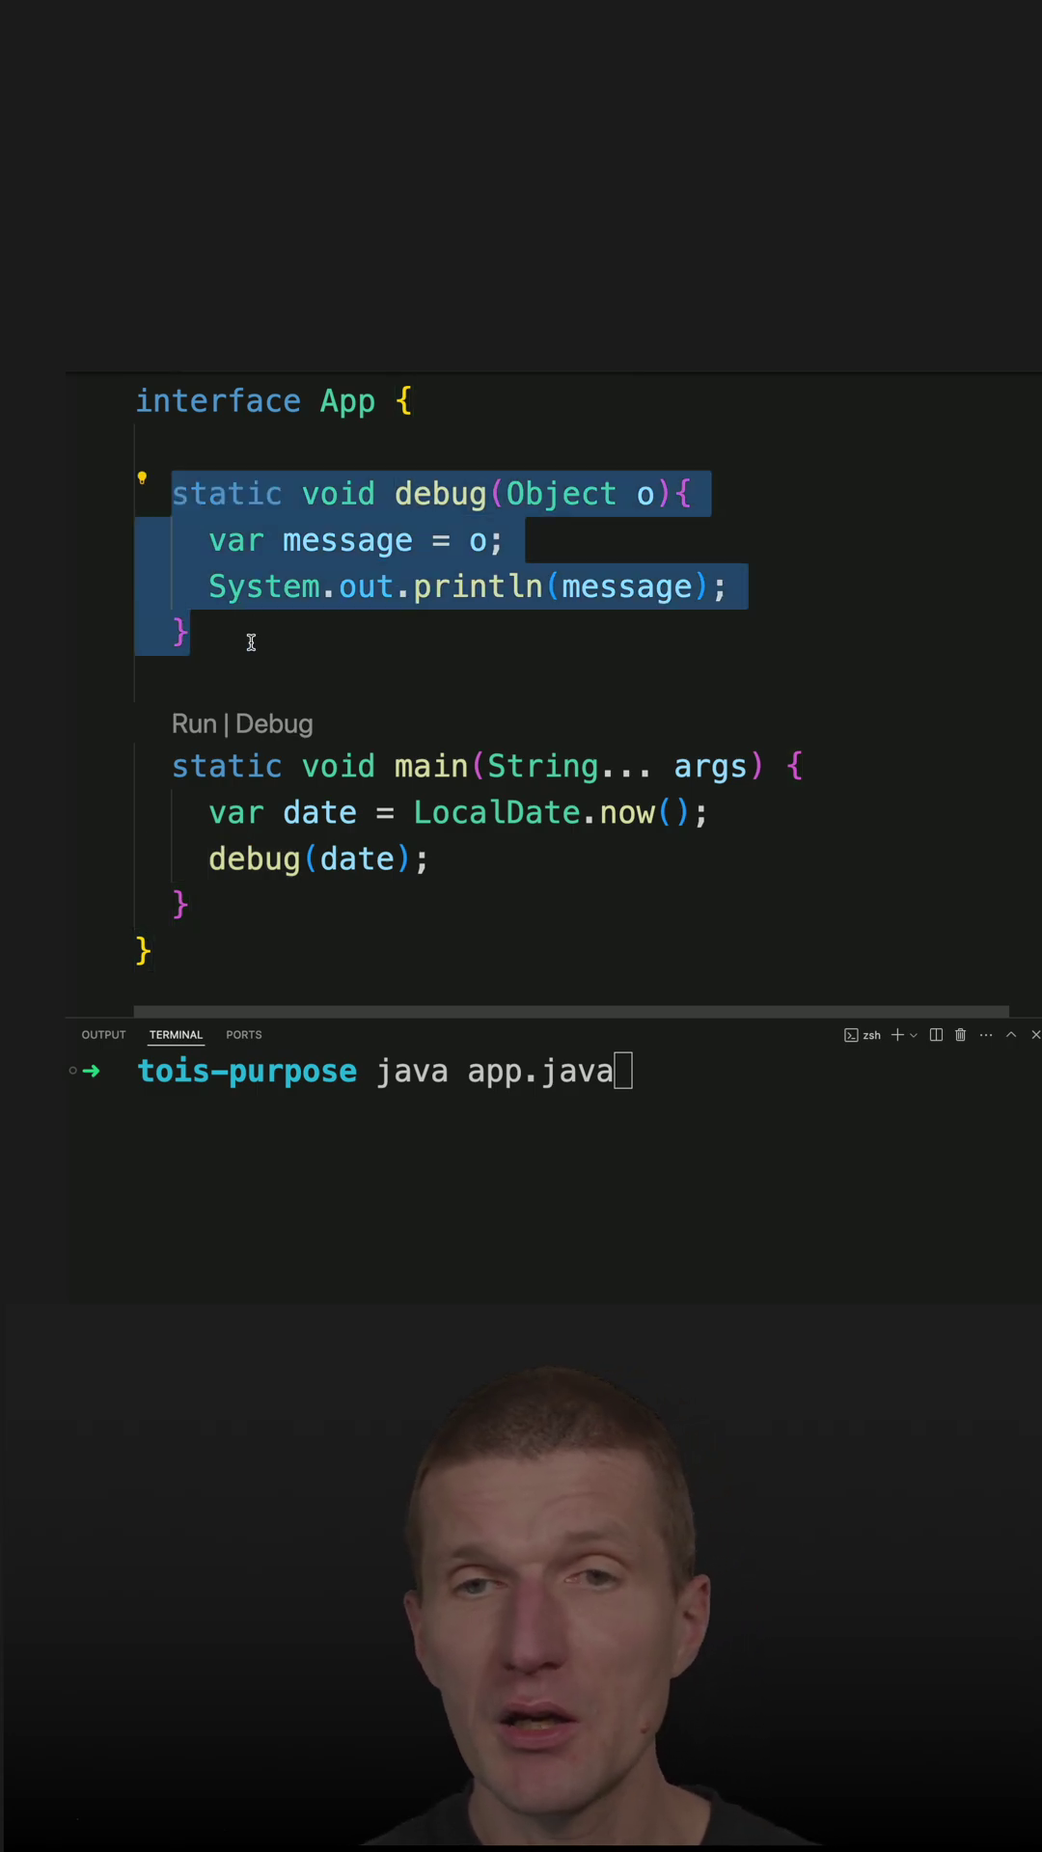
- Run java app.java in the terminal and highlight the printed date 2024-12-19
{"action": "left_click", "coordinate": [588, 1105]}
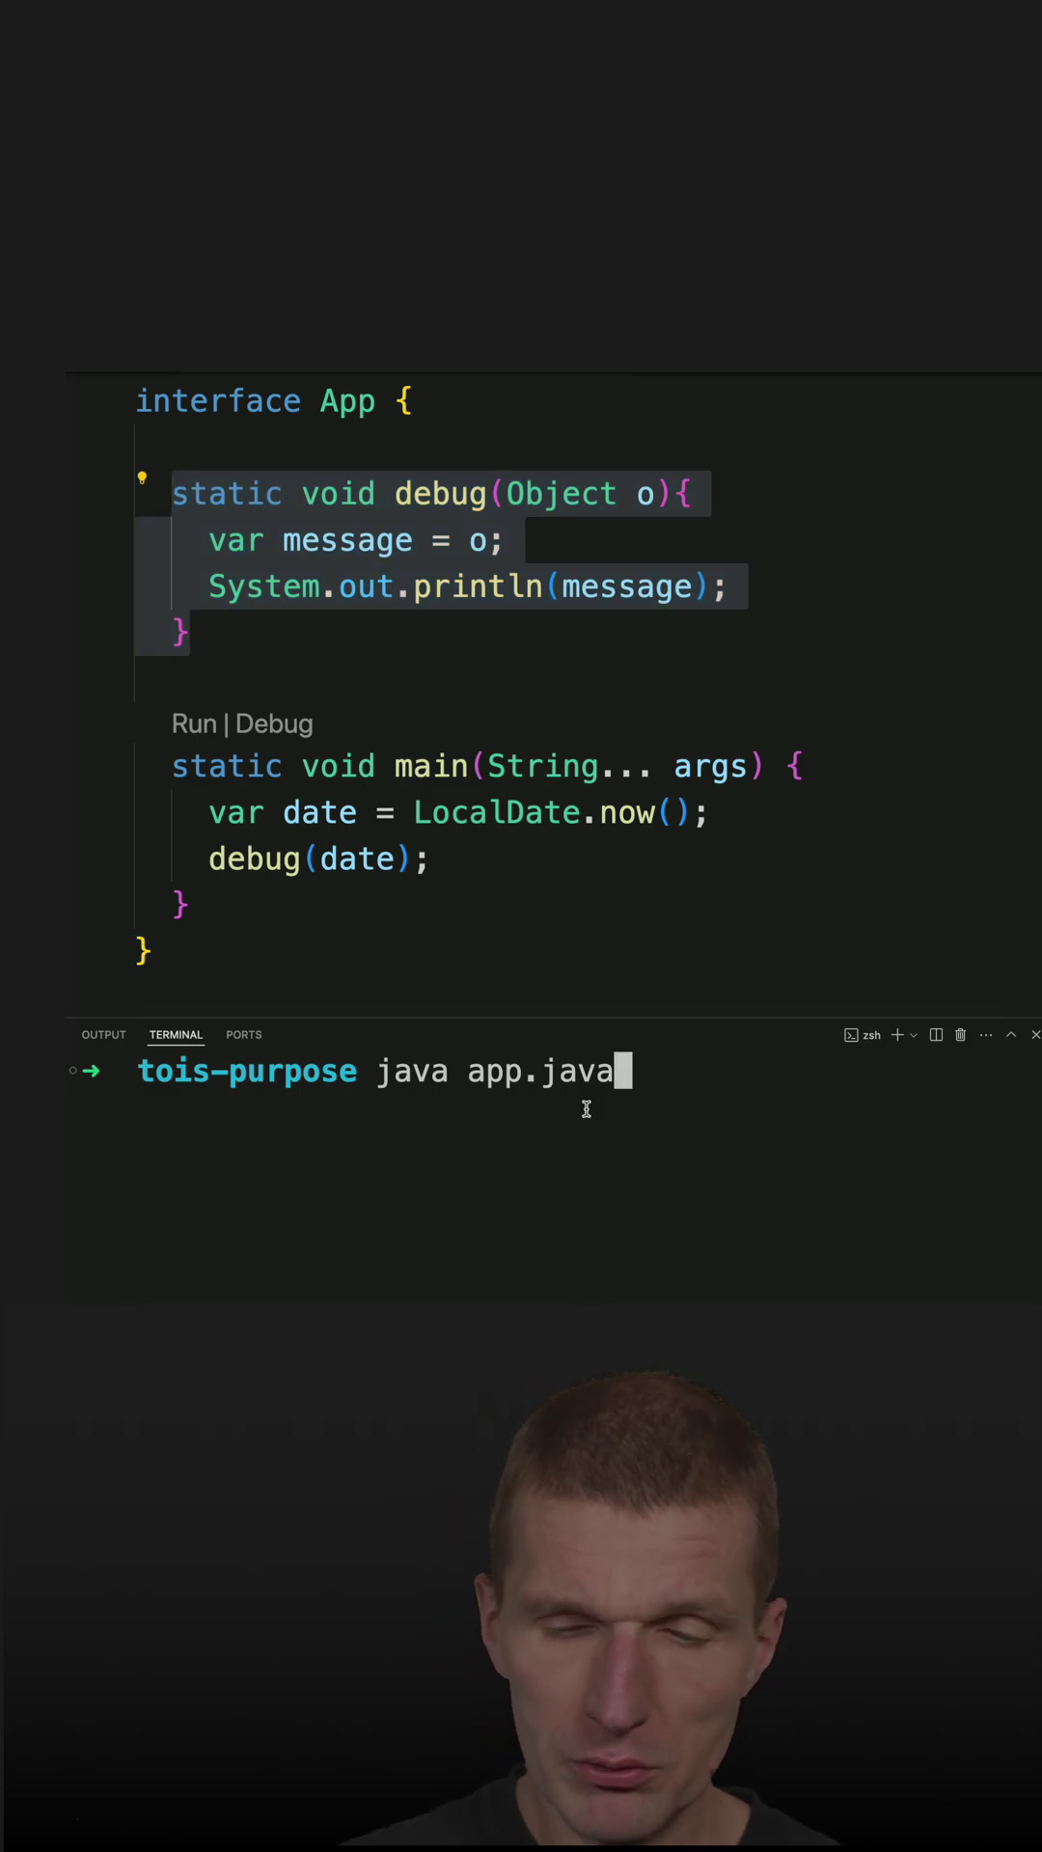
{"action": "key", "text": "Return"}
{"action": "mouse_move", "coordinate": [272, 1131]}
{"action": "left_mouse_down"}
{"action": "mouse_move", "coordinate": [918, 1112]}
{"action": "mouse_move", "coordinate": [81, 1111]}
{"action": "left_mouse_up"}
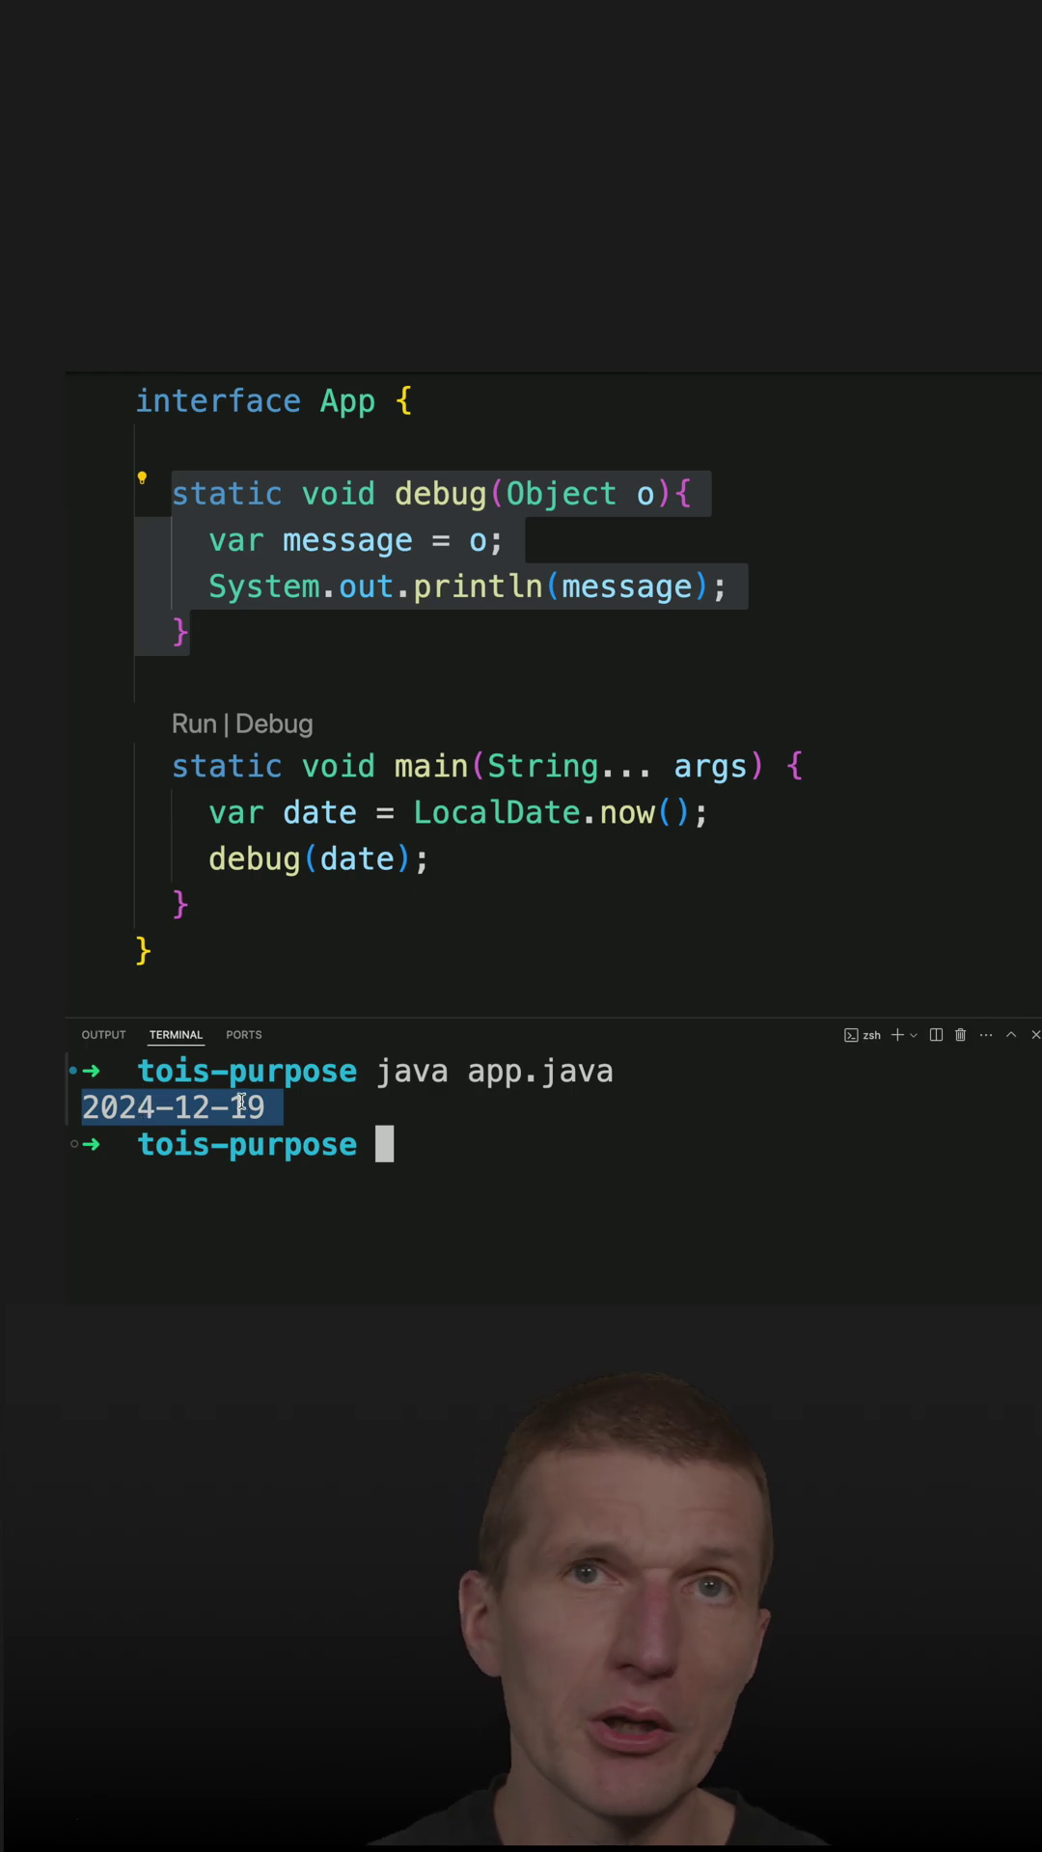
- Wrap debug's argument in Objects.toIdentityString(o), marking the leftover o for removal
{"action": "mouse_move", "coordinate": [478, 586]}
{"action": "left_click", "coordinate": [496, 588]}
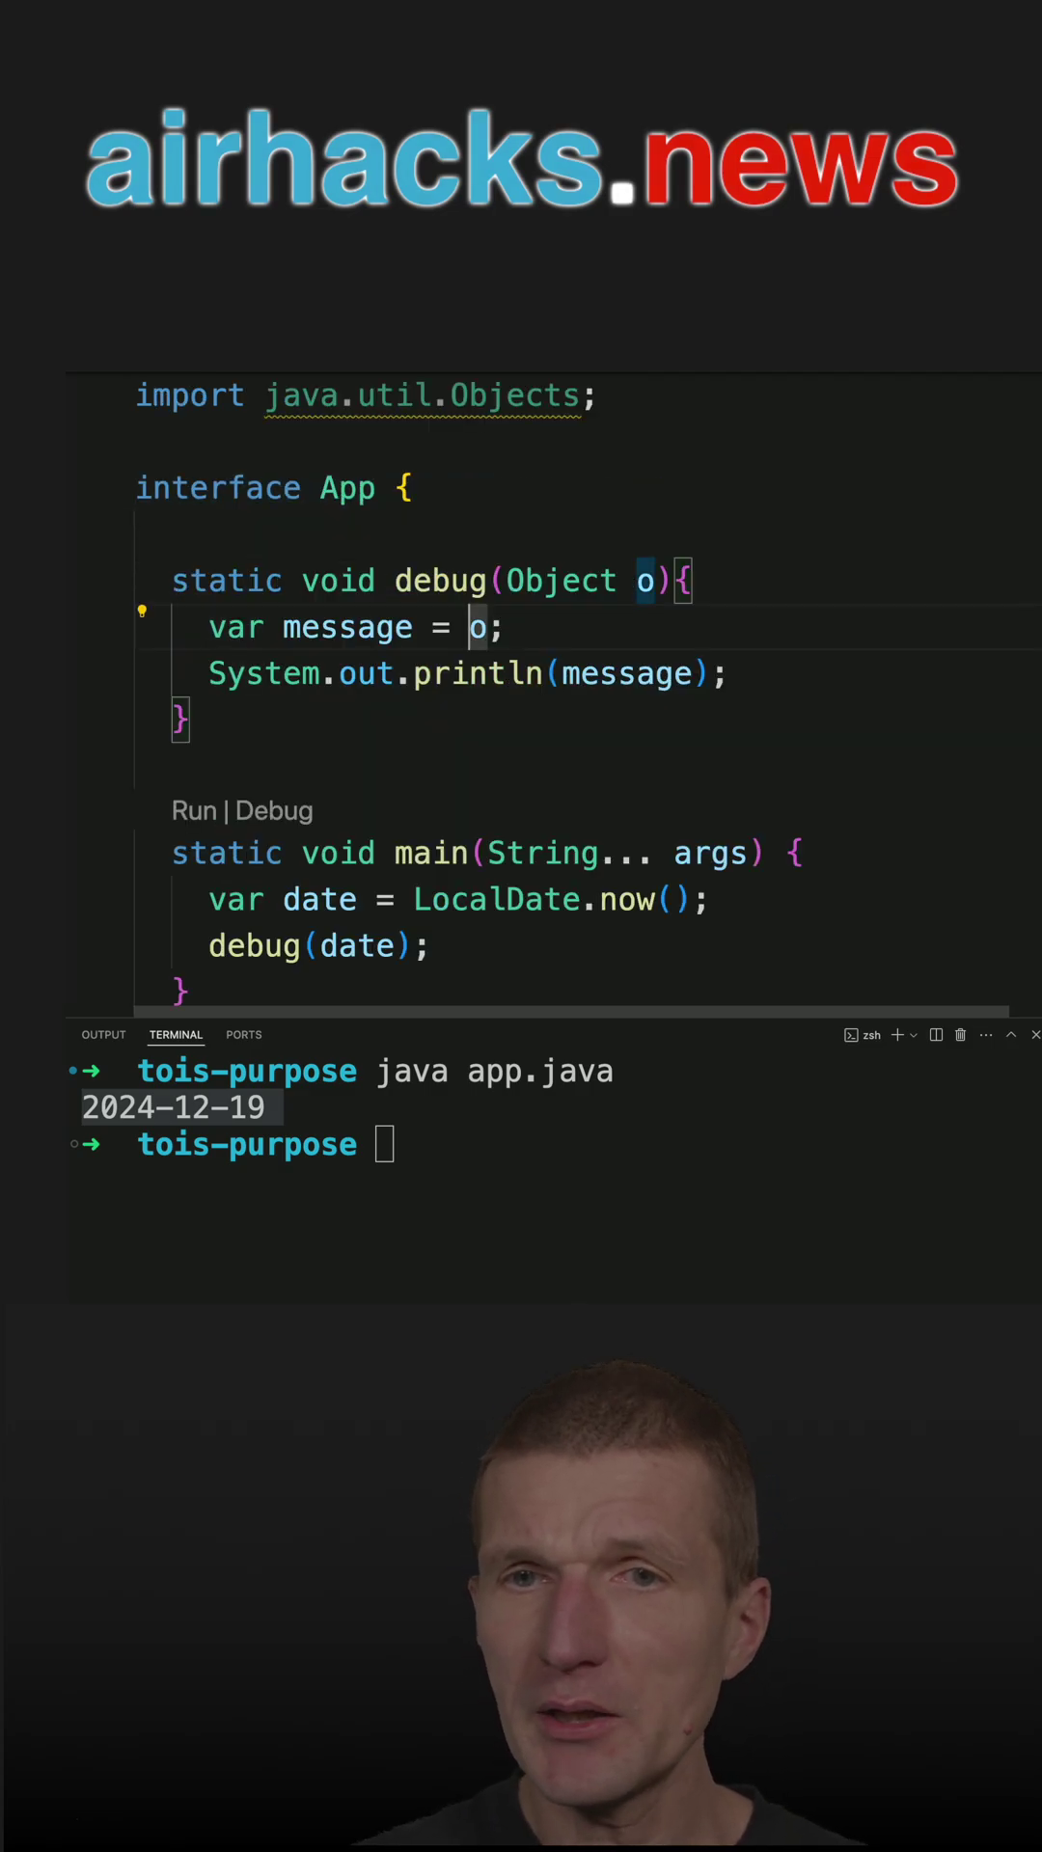
{"action": "type", "text": "Objects."}
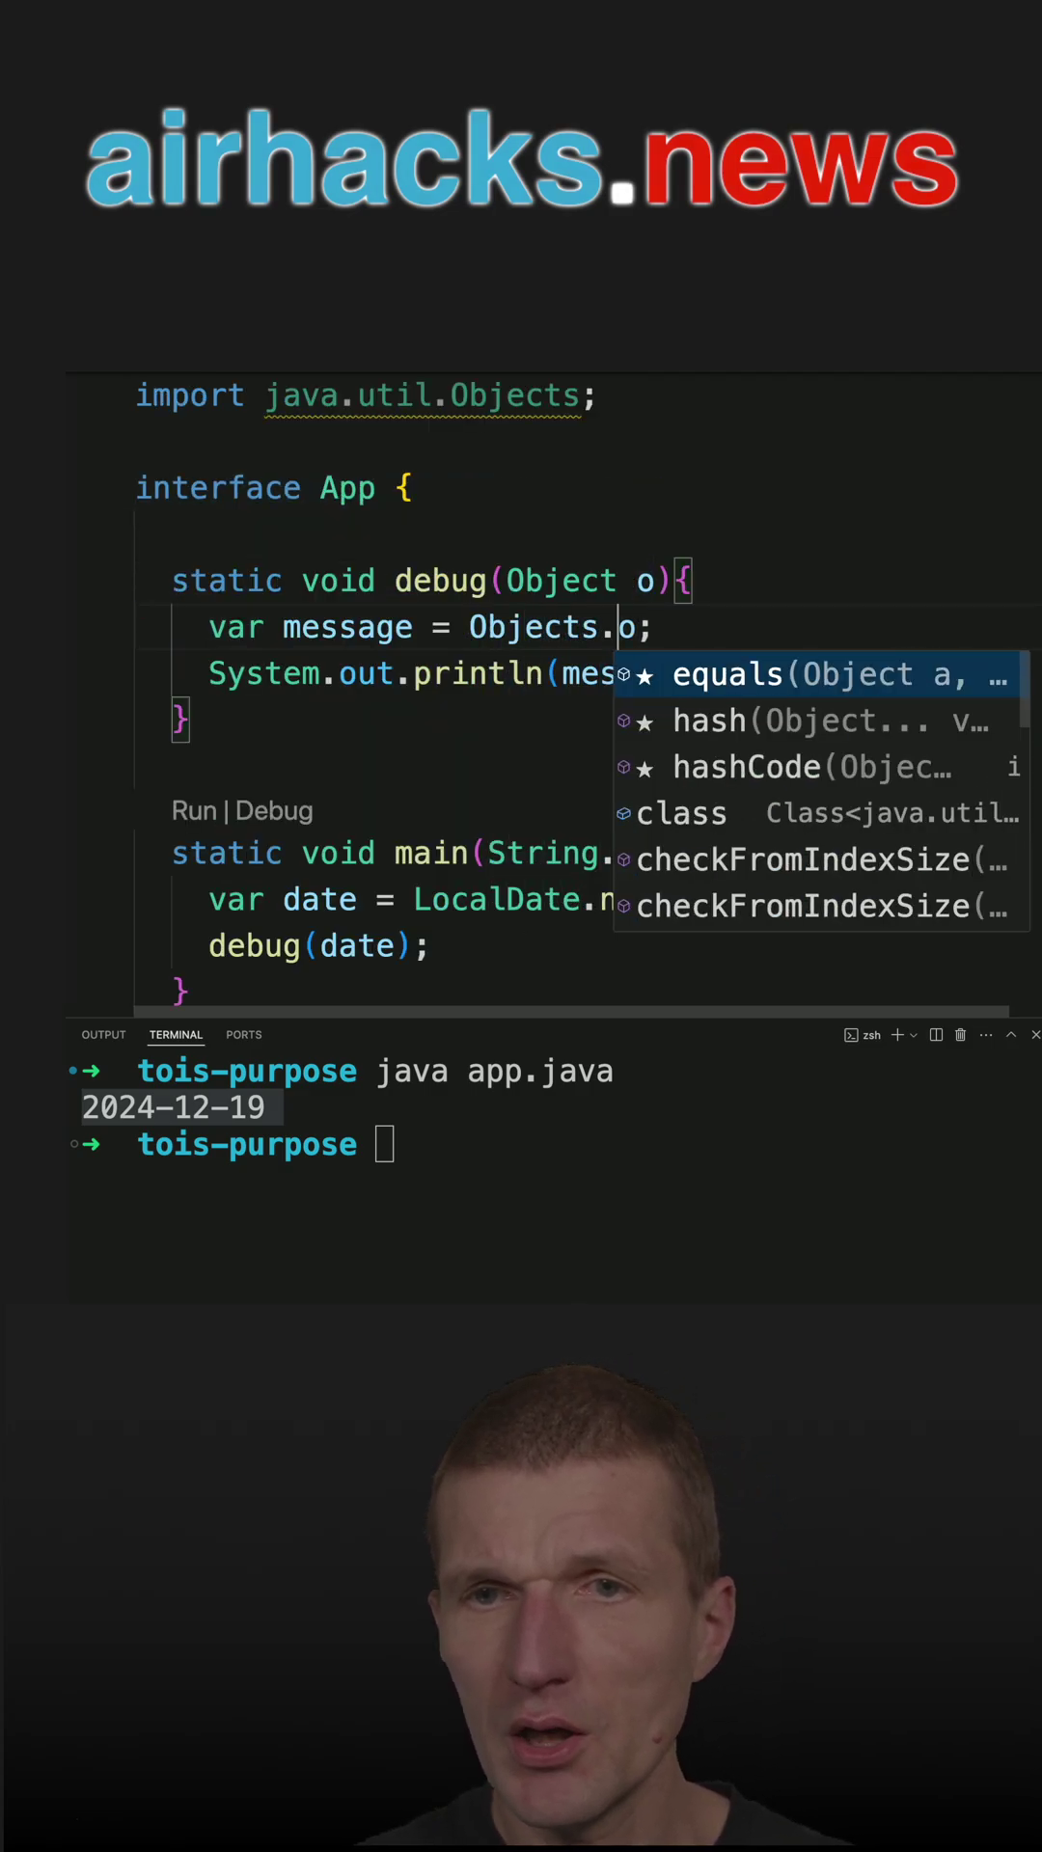
{"action": "type", "text": "to"}
{"action": "key", "text": "Return"}
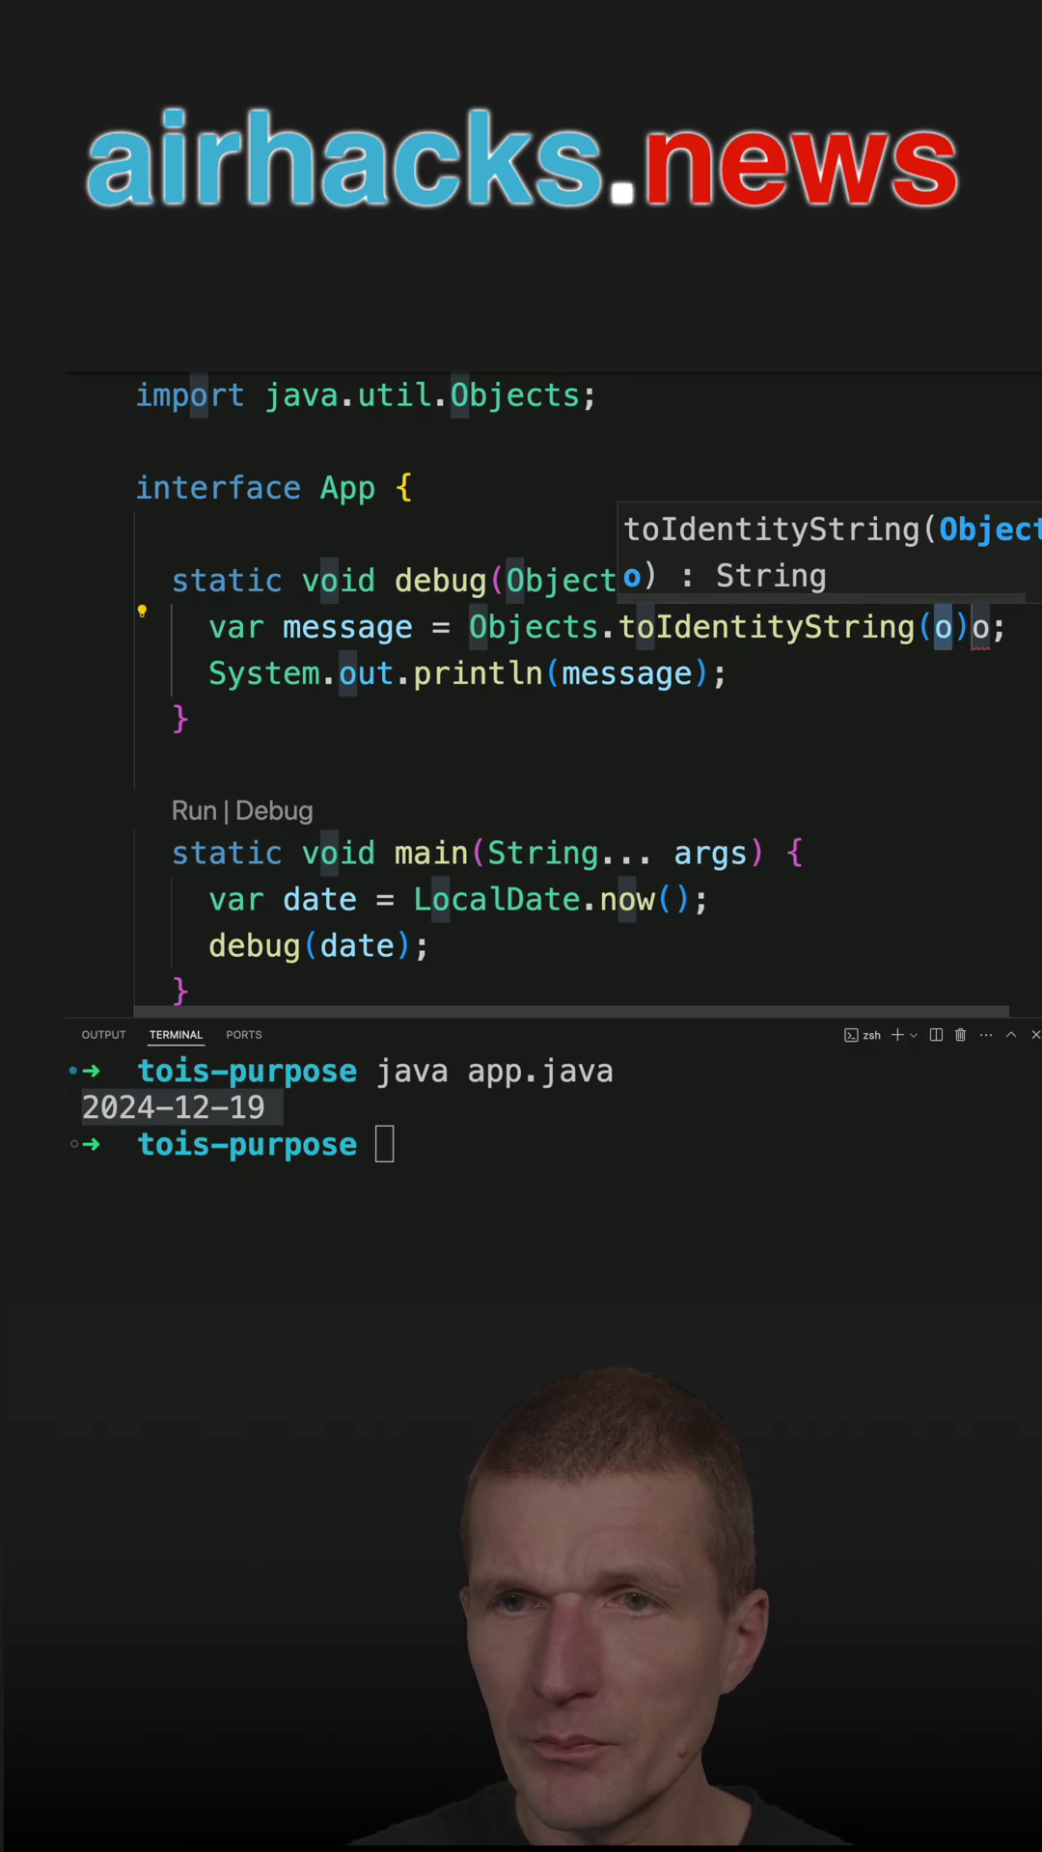
{"action": "key", "text": "shift+Right"}
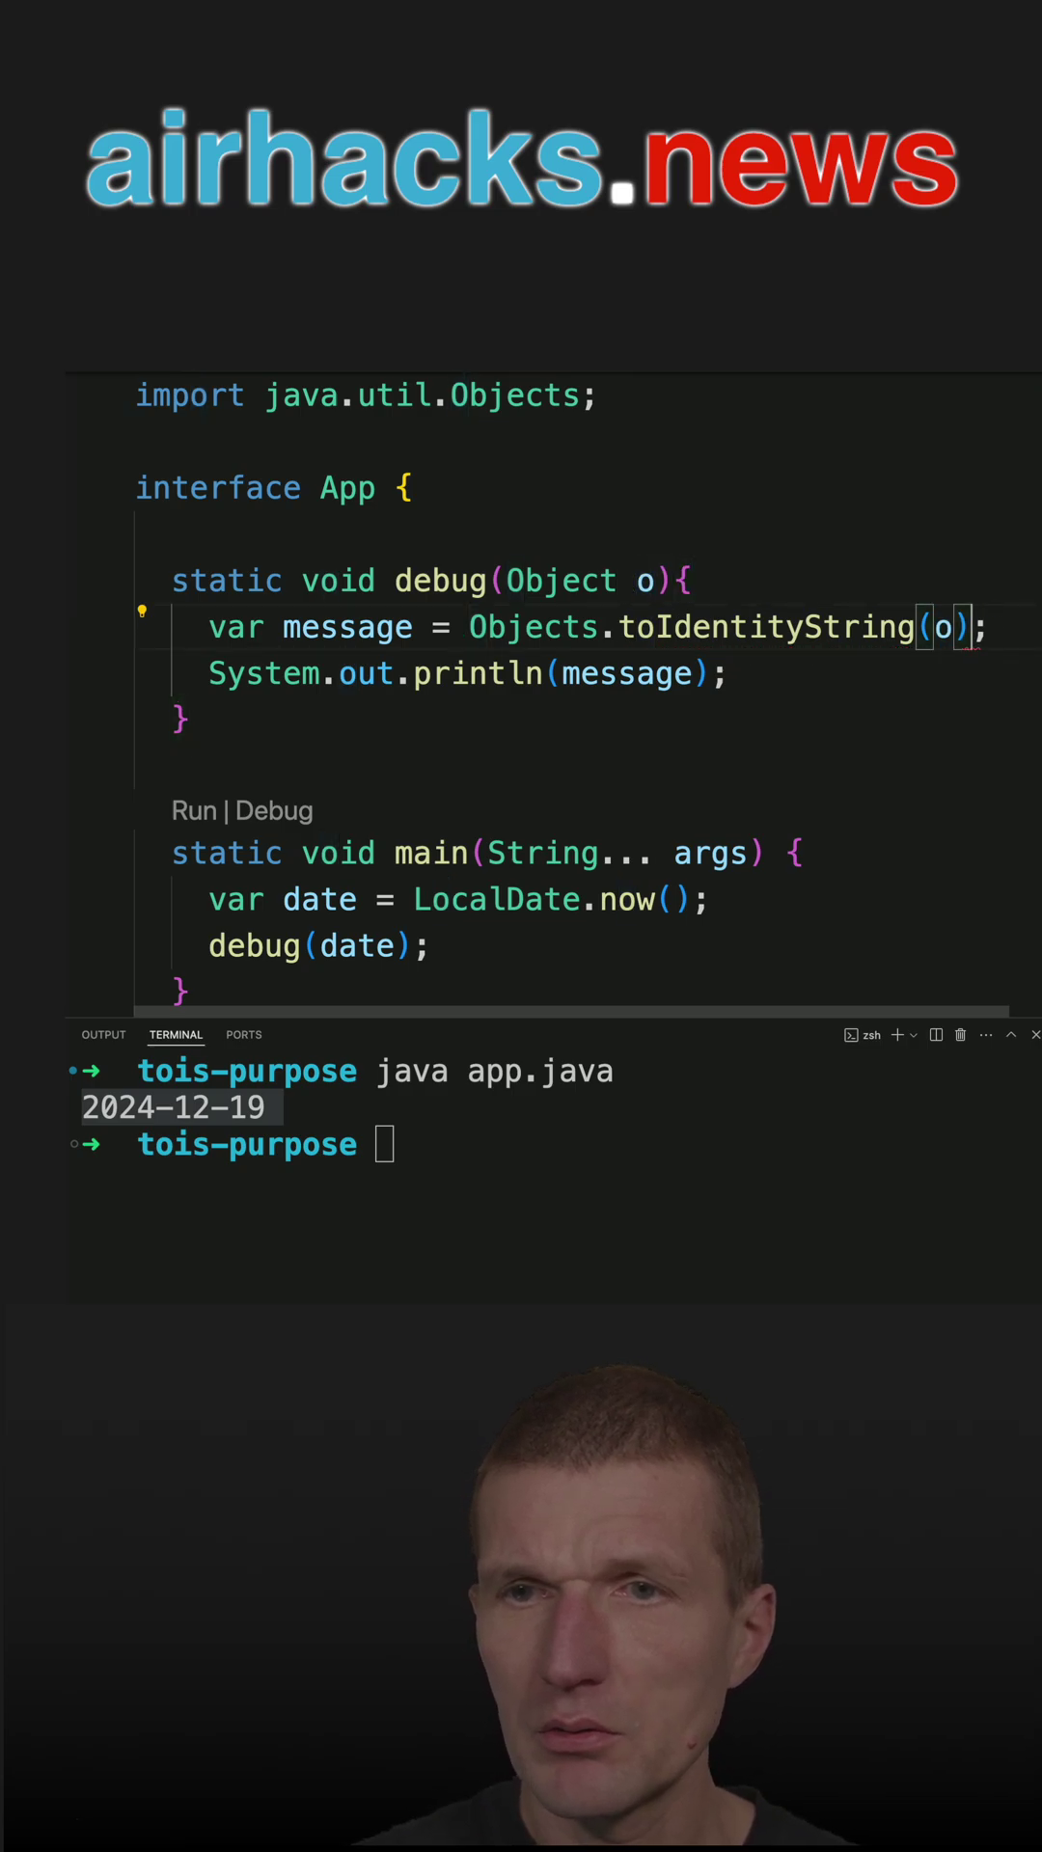
- Rerun app.java and highlight the java.time.LocalDate@27d415d9 output
{"action": "left_click", "coordinate": [420, 1143]}
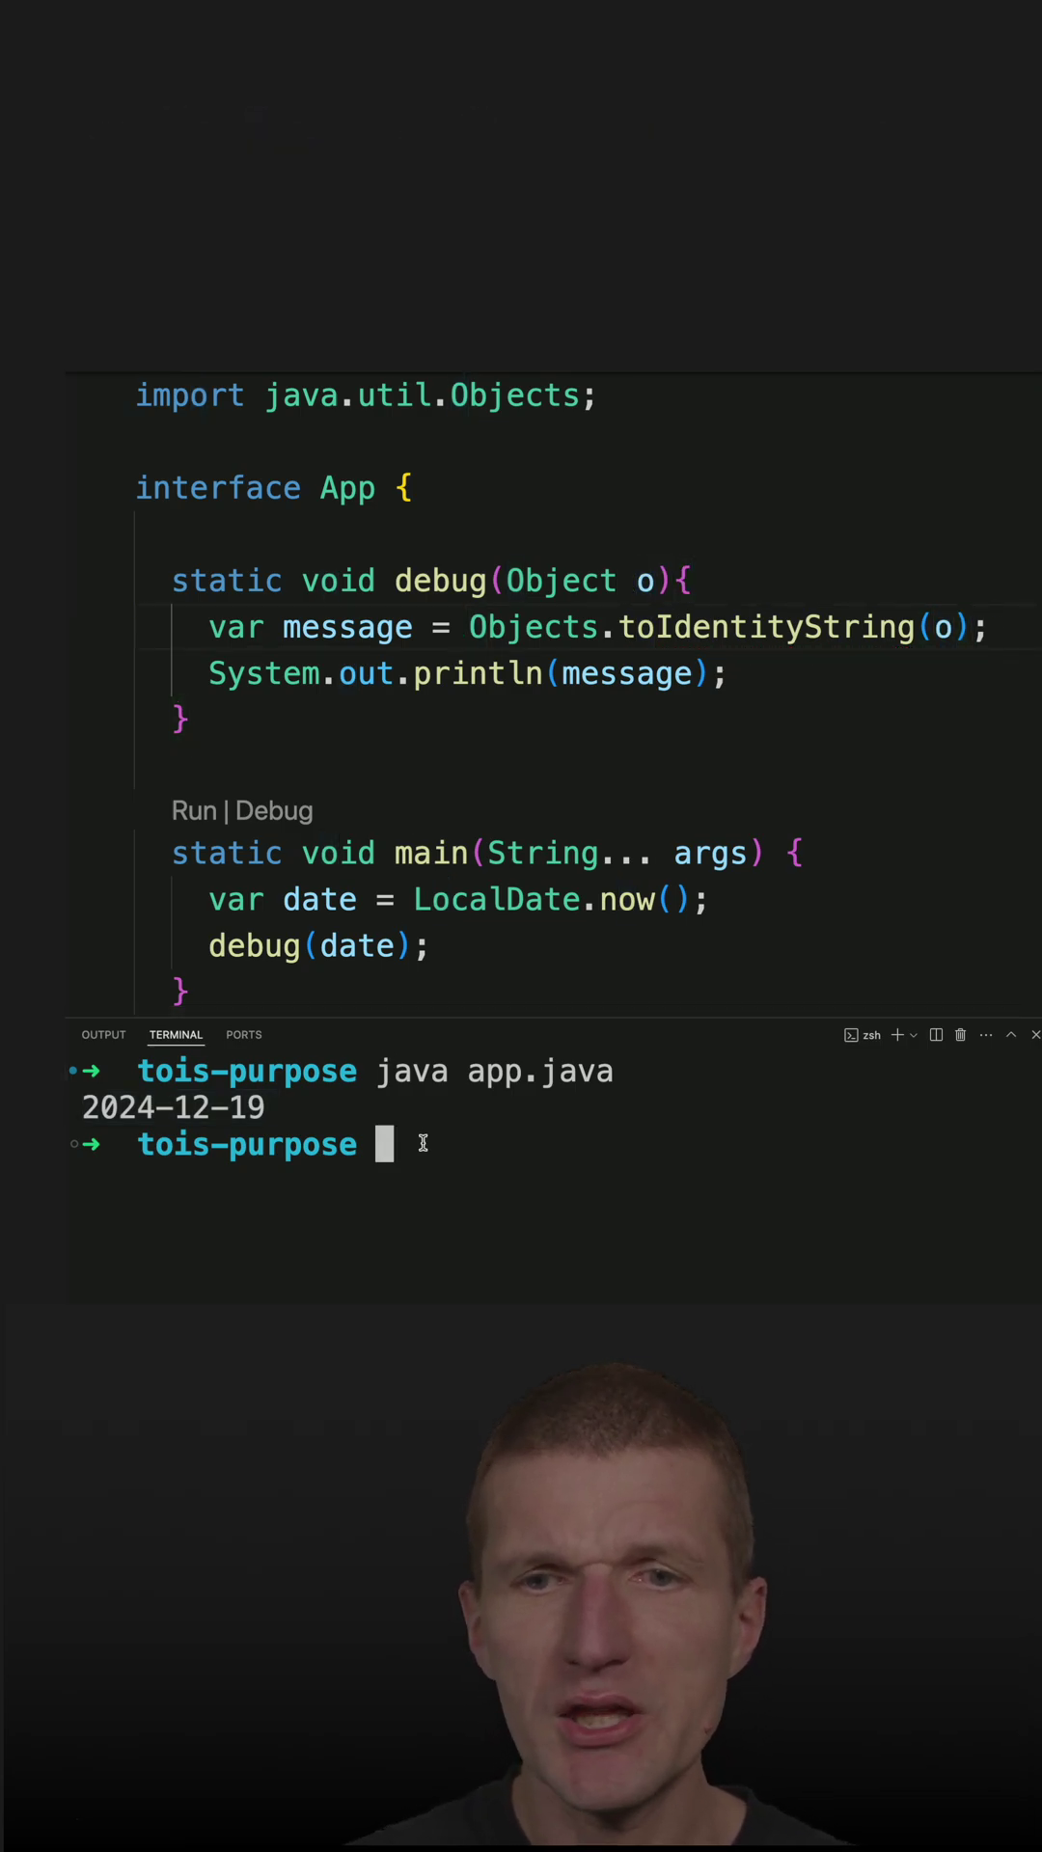
{"action": "type", "text": "java app.java"}
{"action": "key", "text": "Return"}
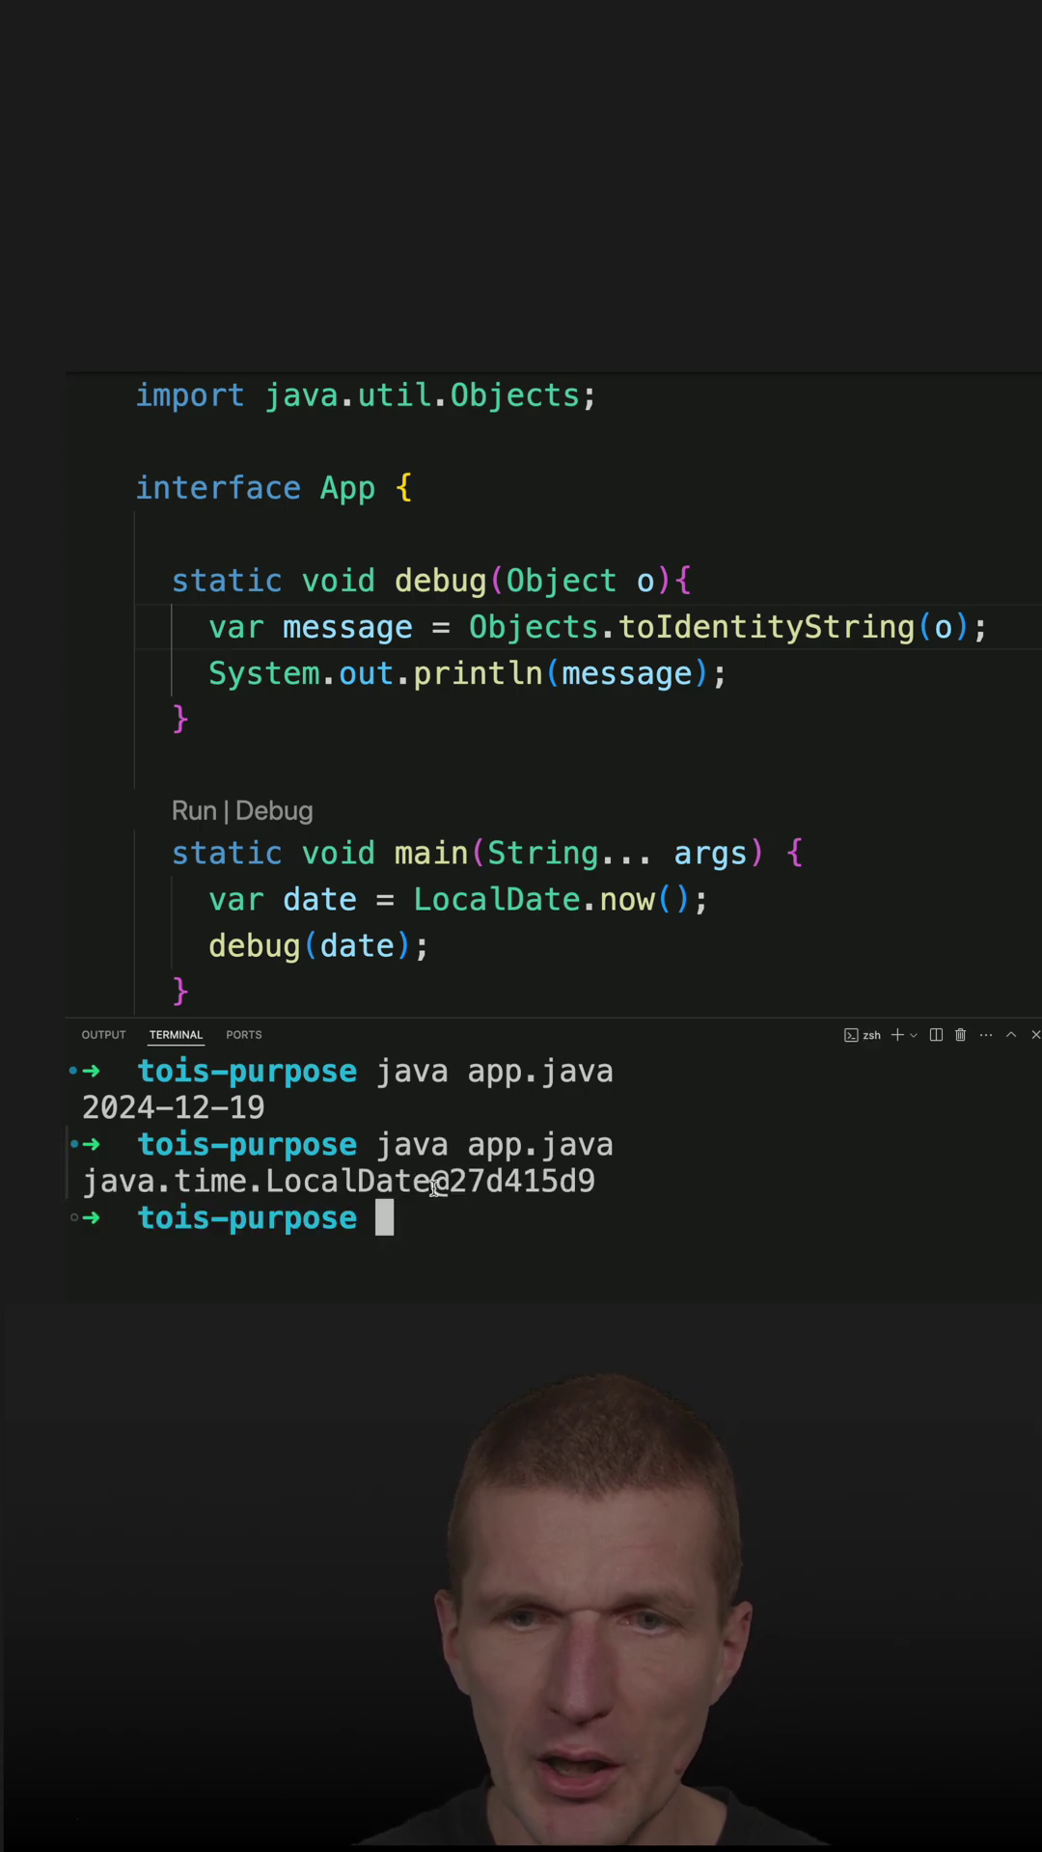
{"action": "left_click_drag", "start_coordinate": [380, 1188], "coordinate": [87, 1187]}
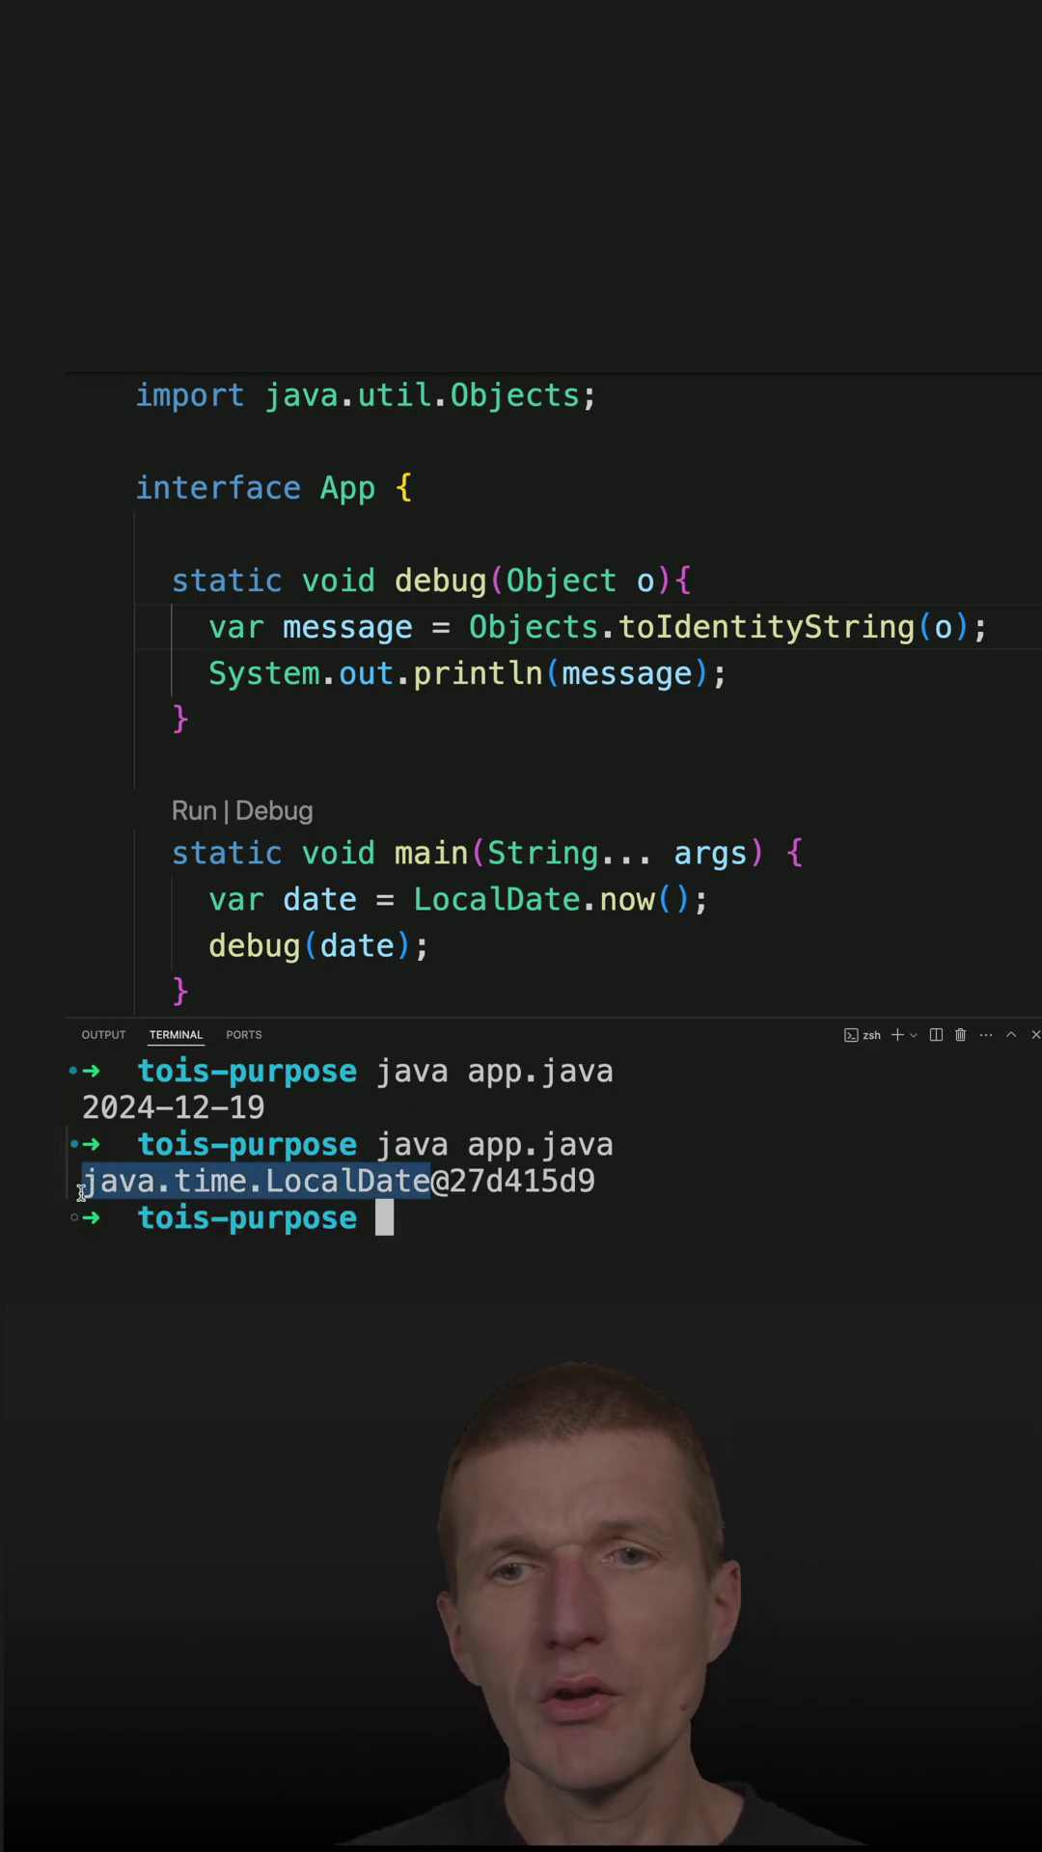
- Change the call to debug(null) and rerun app.java, producing a NullPointerException trace
{"action": "double_click", "coordinate": [385, 948]}
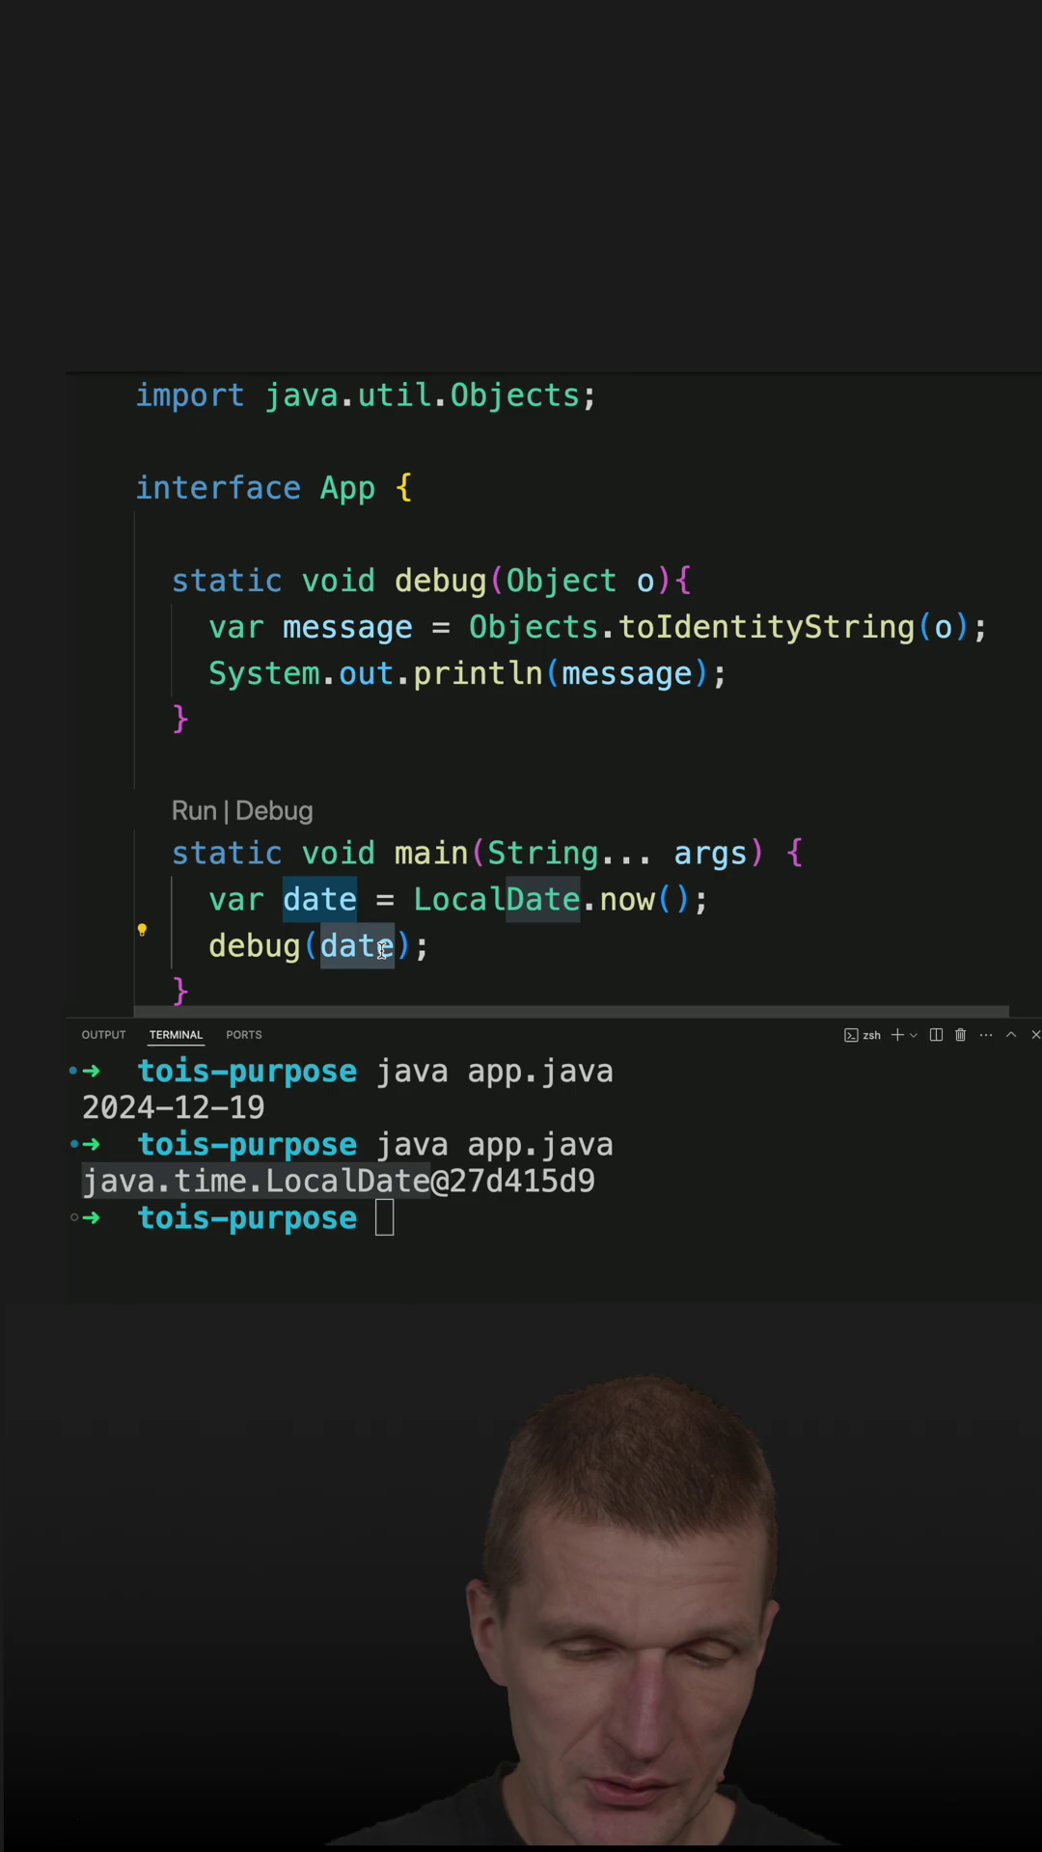
{"action": "type", "text": "null"}
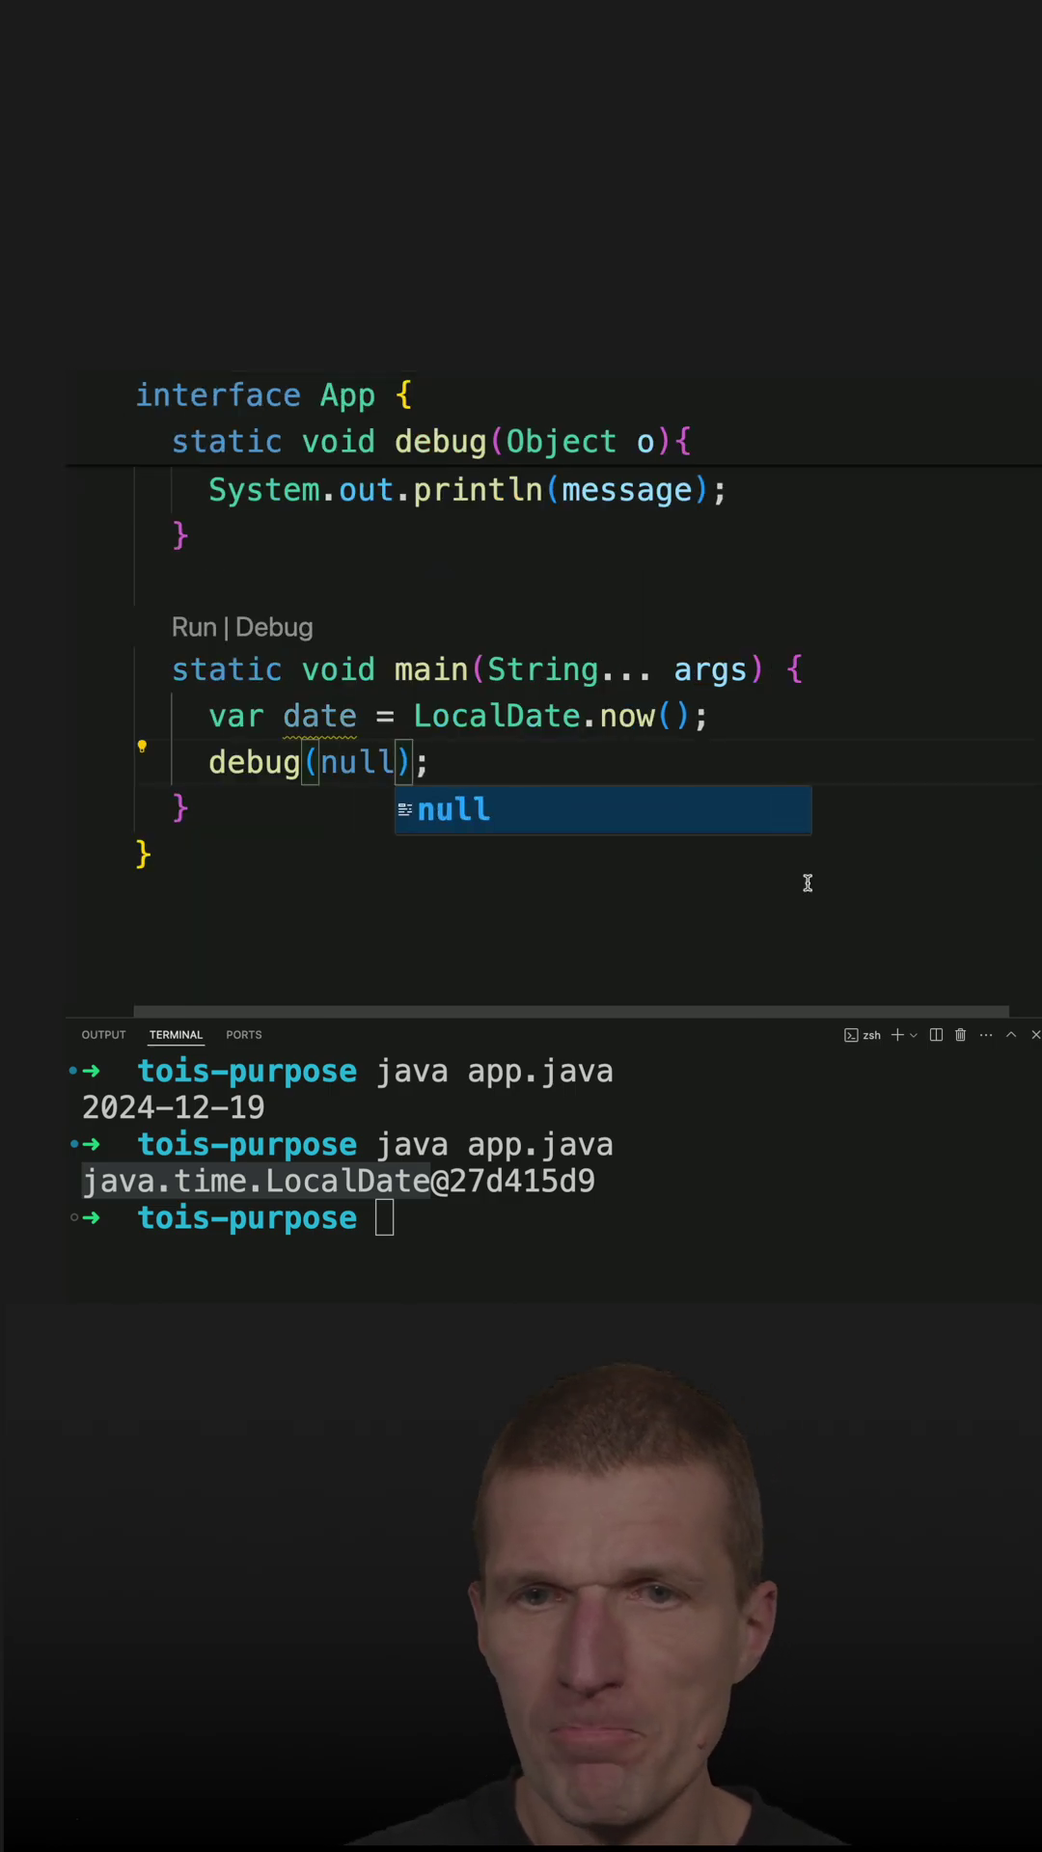
{"action": "left_click", "coordinate": [764, 1184]}
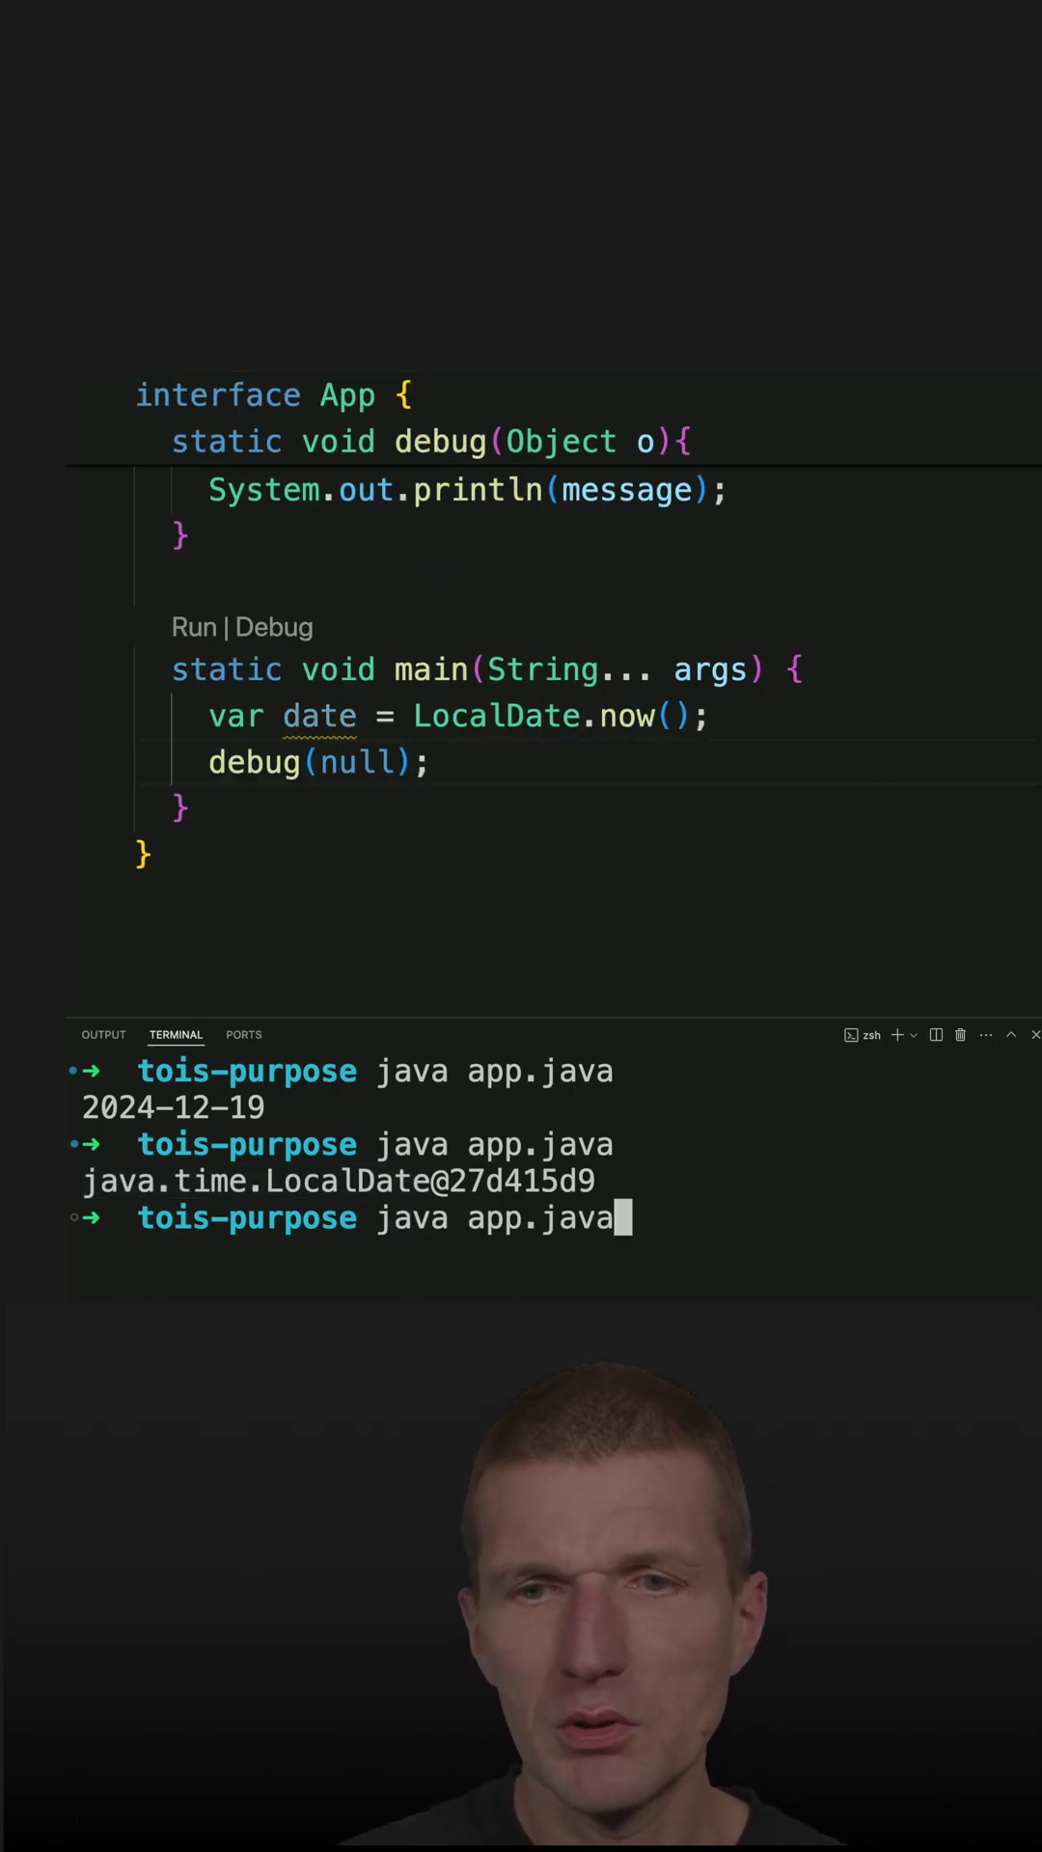
{"action": "key", "text": "Return"}
{"action": "scroll", "coordinate": [723, 1147], "scroll_direction": "up", "scroll_amount": 3}
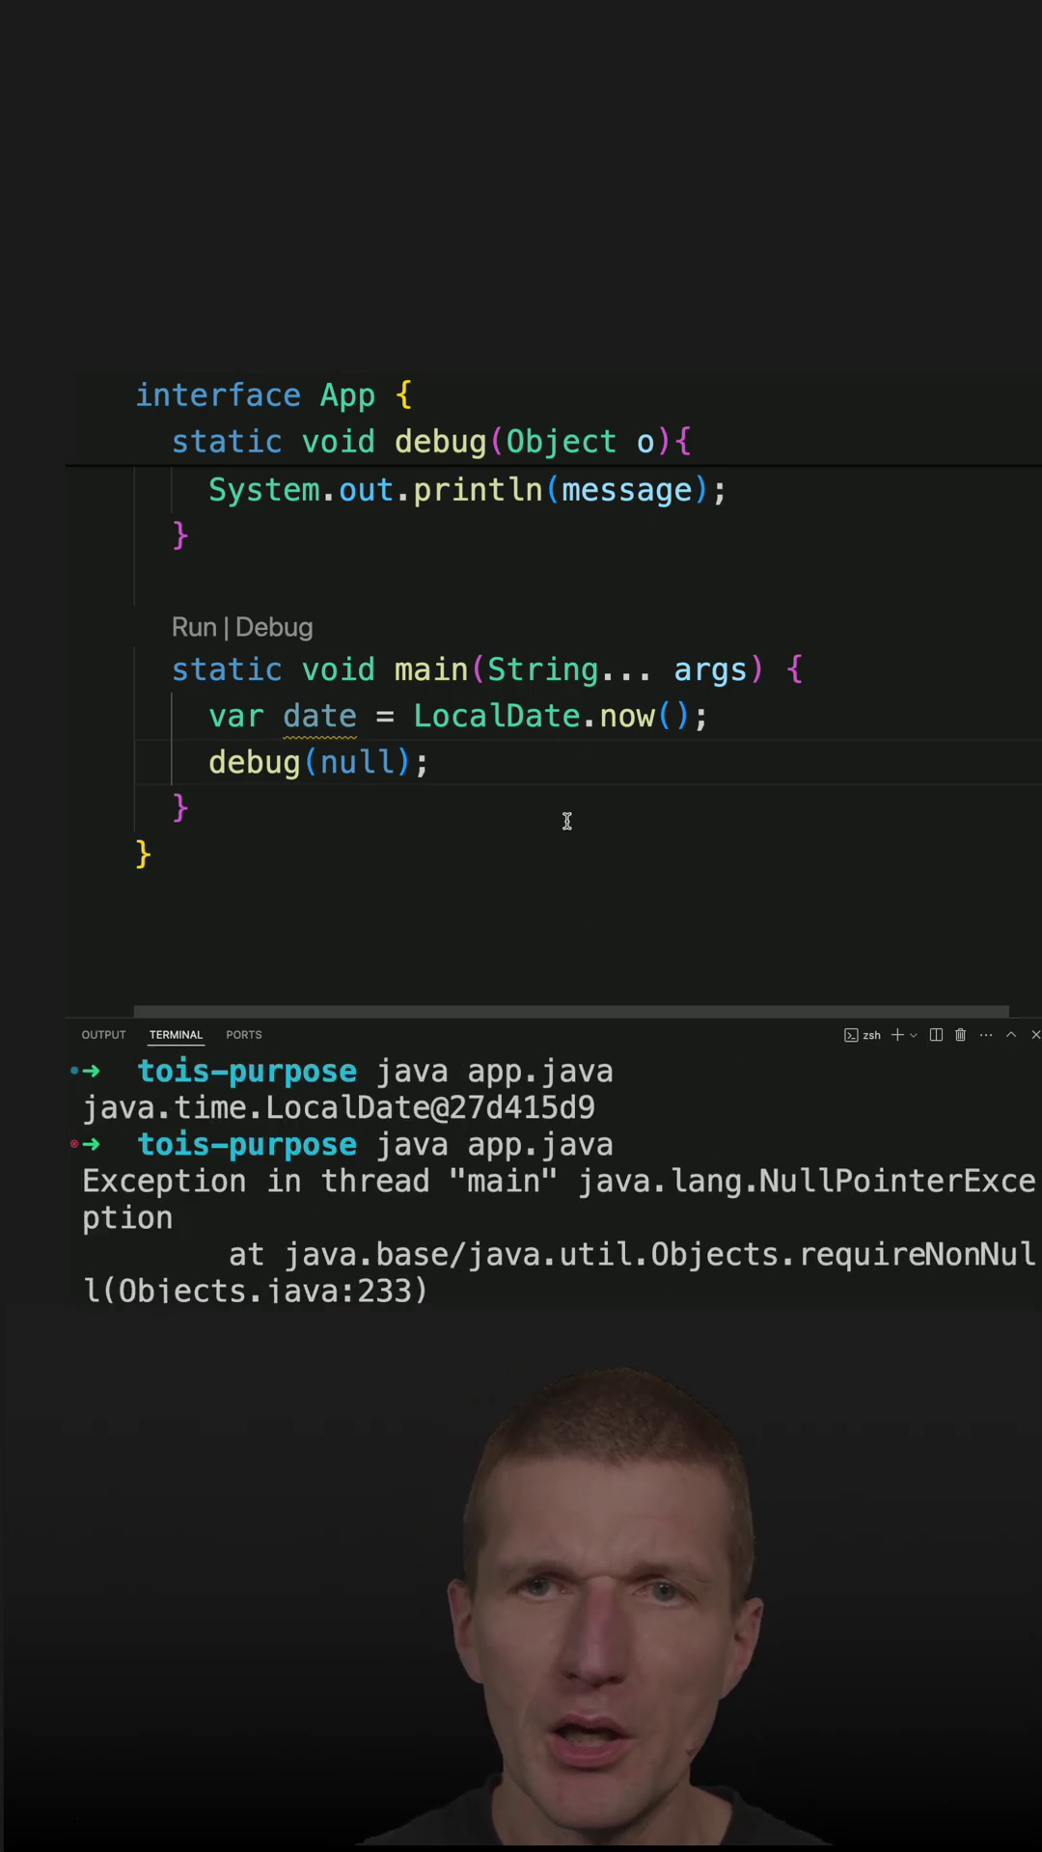
{"action": "scroll", "coordinate": [566, 821], "scroll_direction": "up", "scroll_amount": 3}
- Replace toIdentityString with Objects.toString in the debug method
{"action": "double_click", "coordinate": [683, 720]}
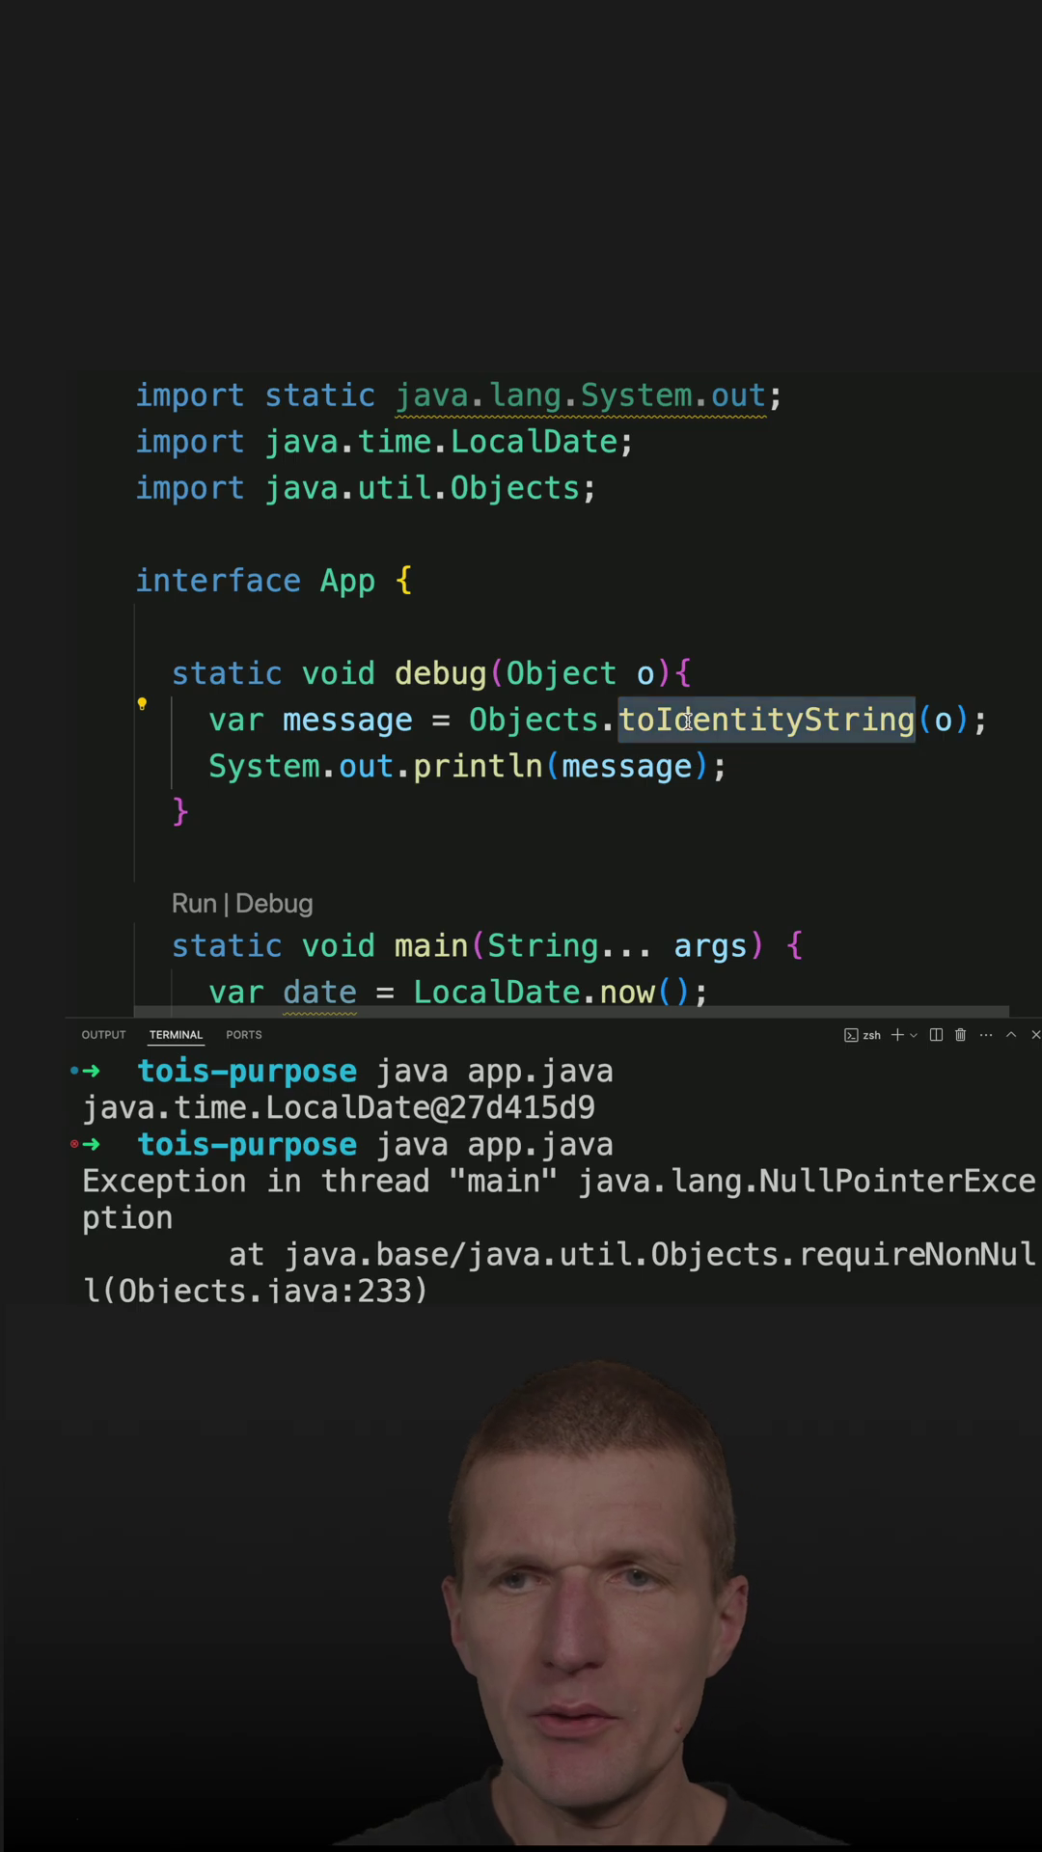
{"action": "type", "text": "to"}
{"action": "key", "text": "Down"}
{"action": "key", "text": "Return"}
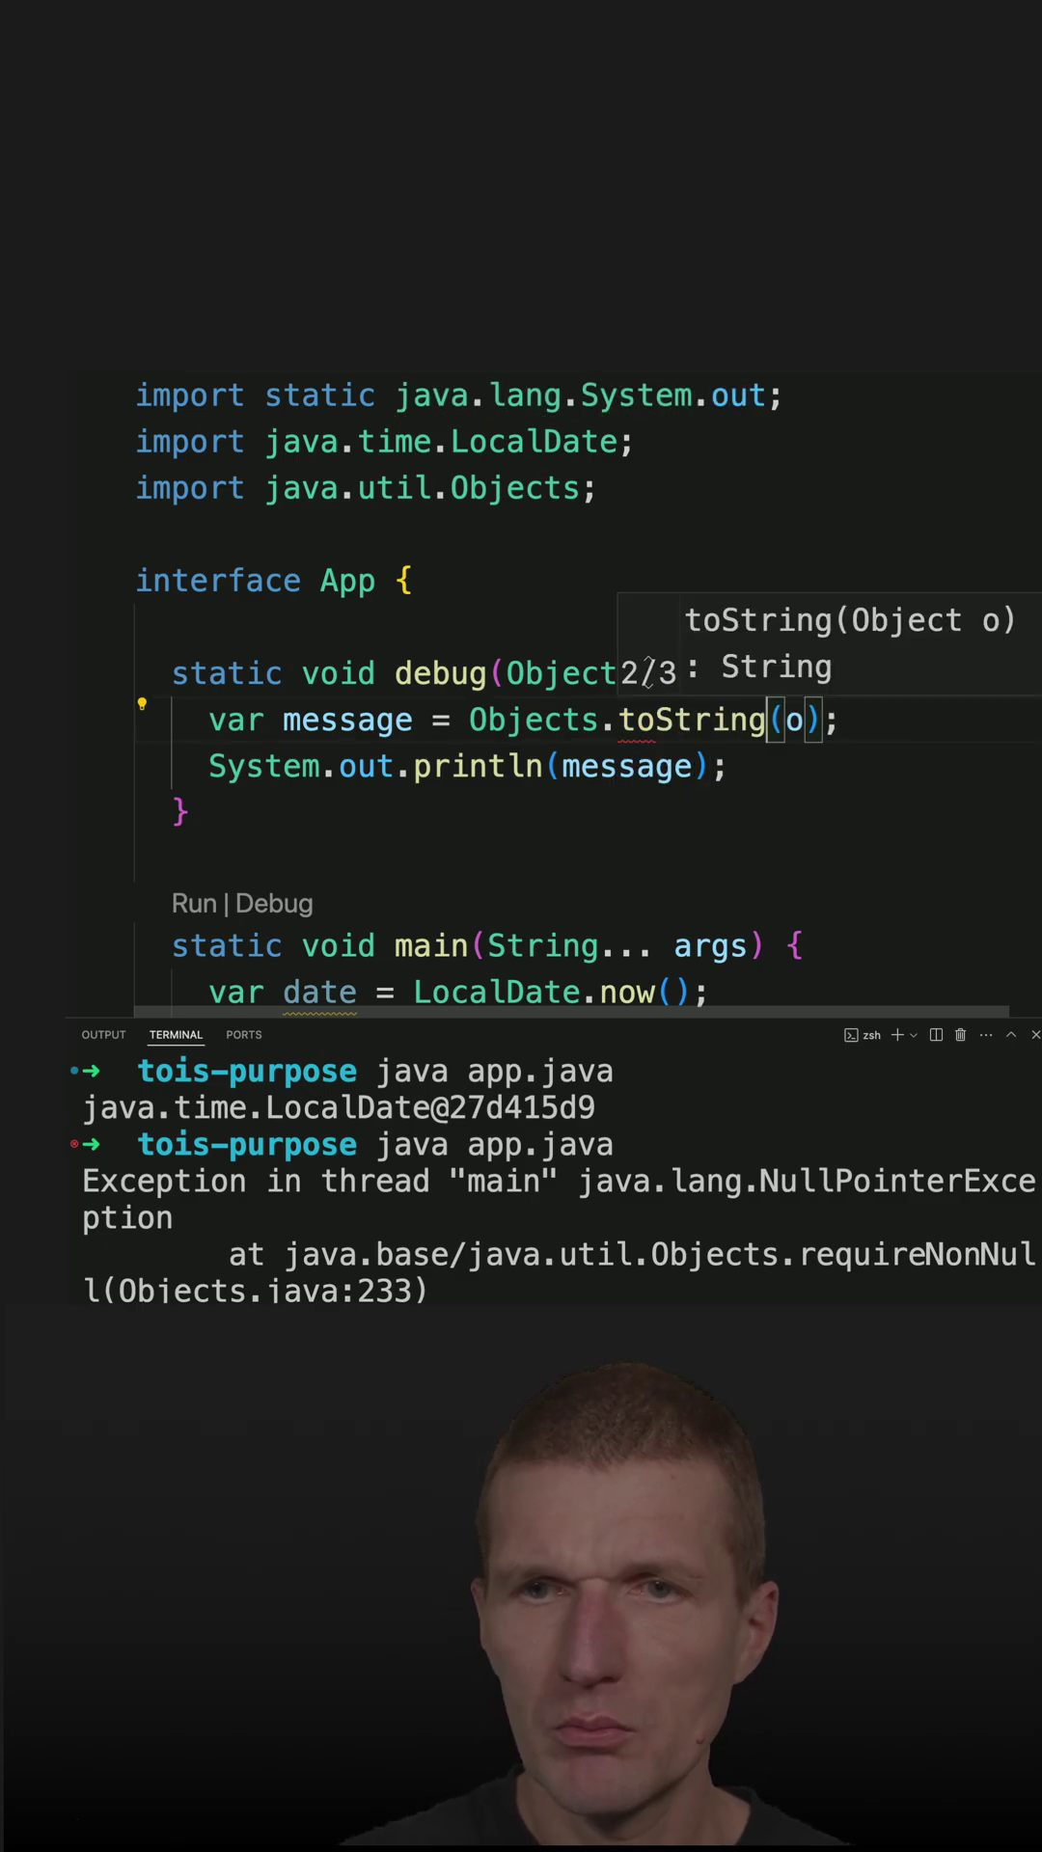
{"action": "scroll", "coordinate": [646, 576], "scroll_direction": "down", "scroll_amount": 2}
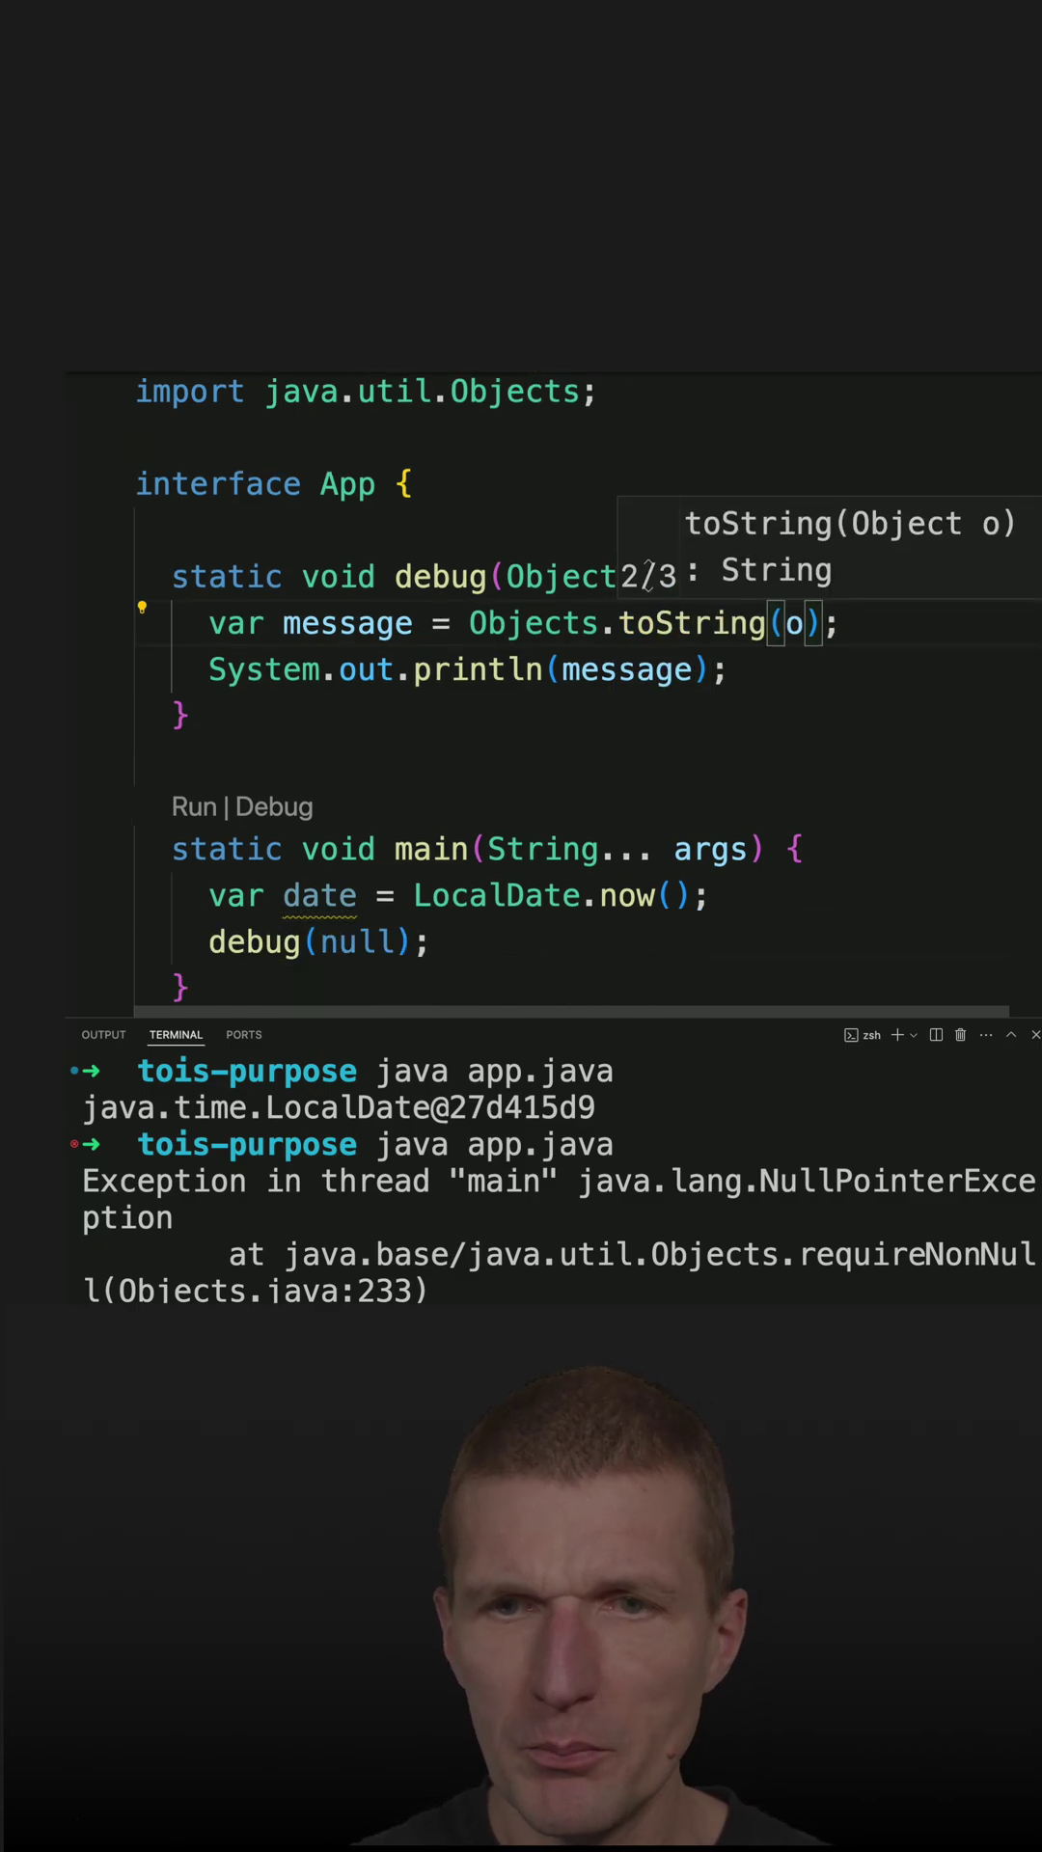
- Rerun java app.java from terminal history, which now prints null
{"action": "left_click", "coordinate": [707, 1116]}
{"action": "scroll", "coordinate": [708, 1115], "scroll_direction": "down", "scroll_amount": 3}
{"action": "key", "text": "Up"}
{"action": "key", "text": "Return"}
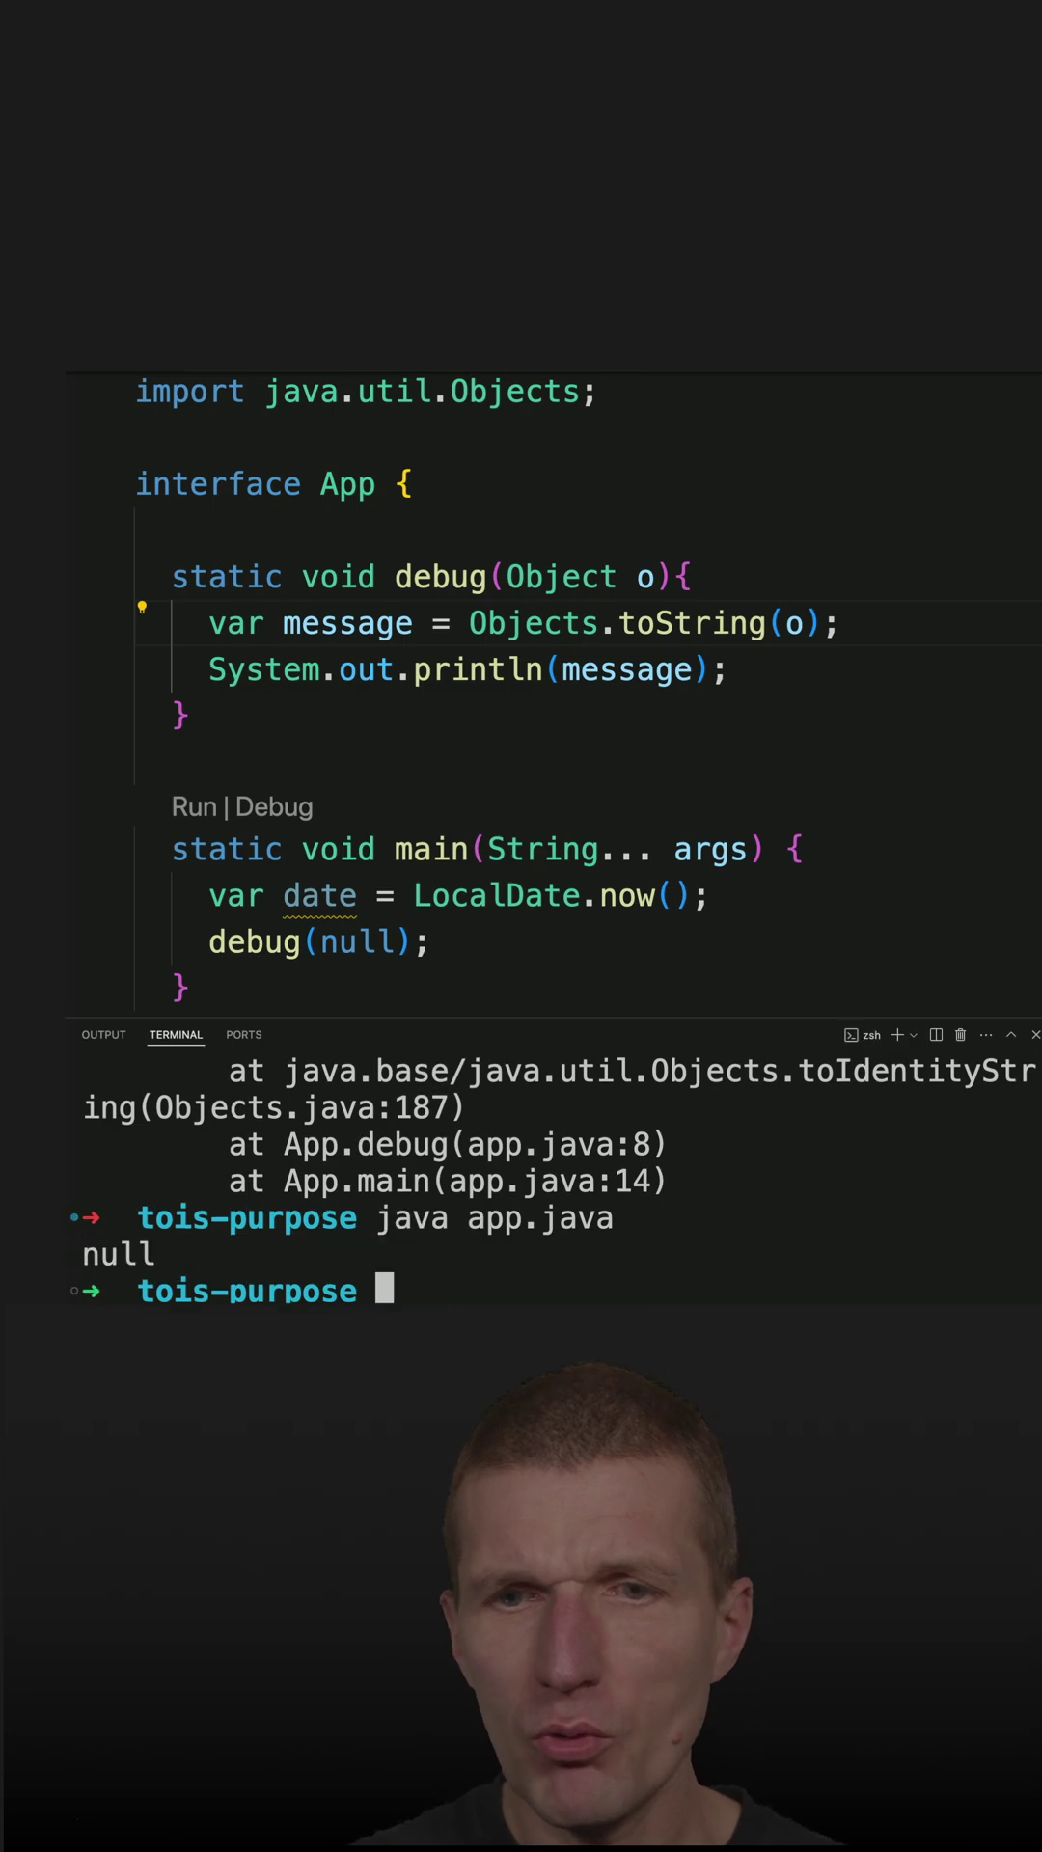
{"action": "scroll", "coordinate": [455, 545], "scroll_direction": "down", "scroll_amount": 2}
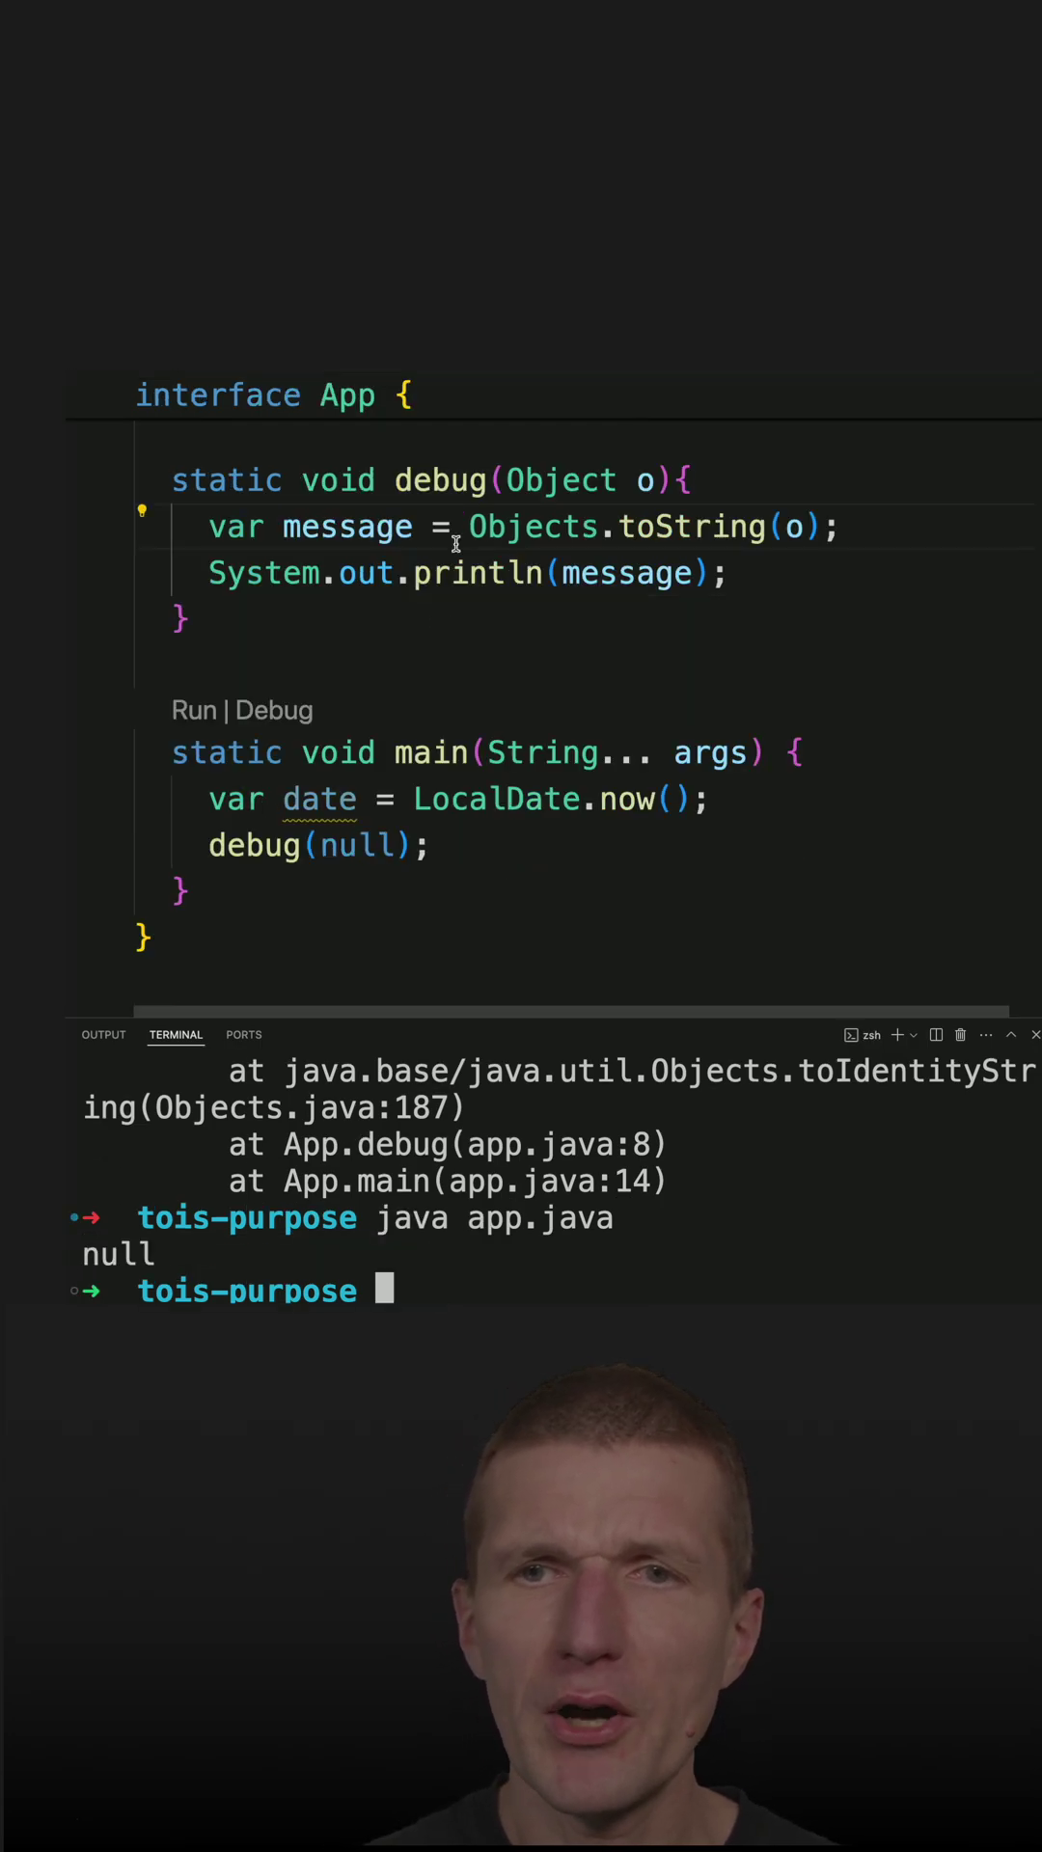